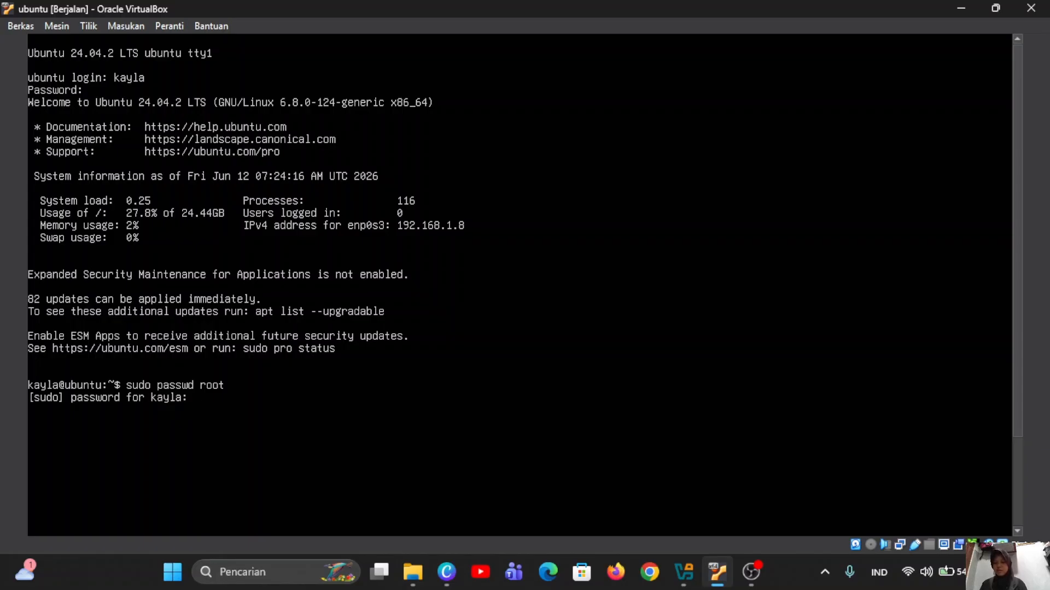
Run sudo passwd root, authorise with the sudo password, and set the new root password.
key(Return)
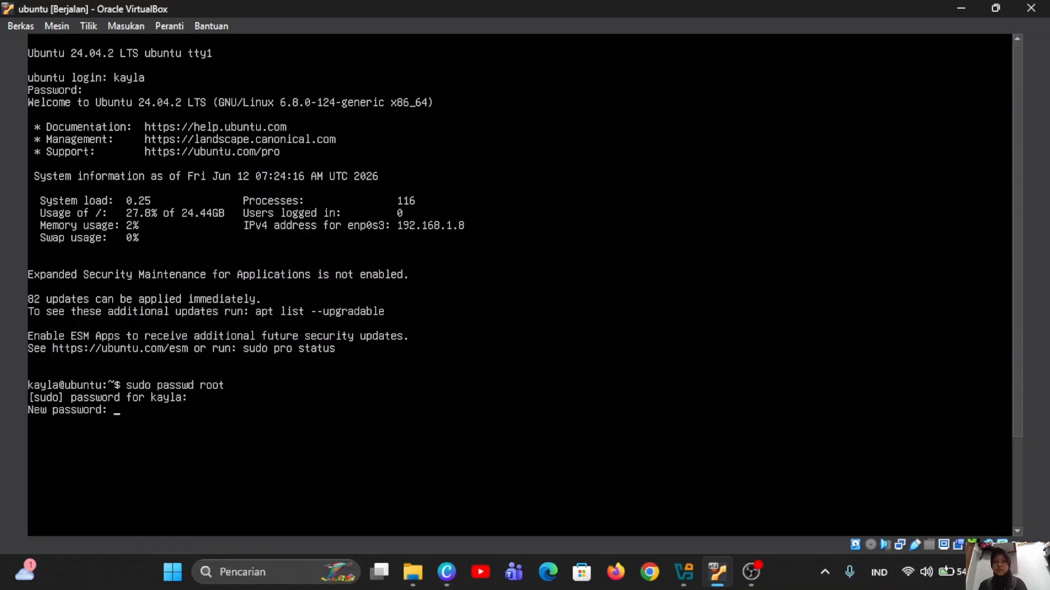
key(Return)
key(Return)
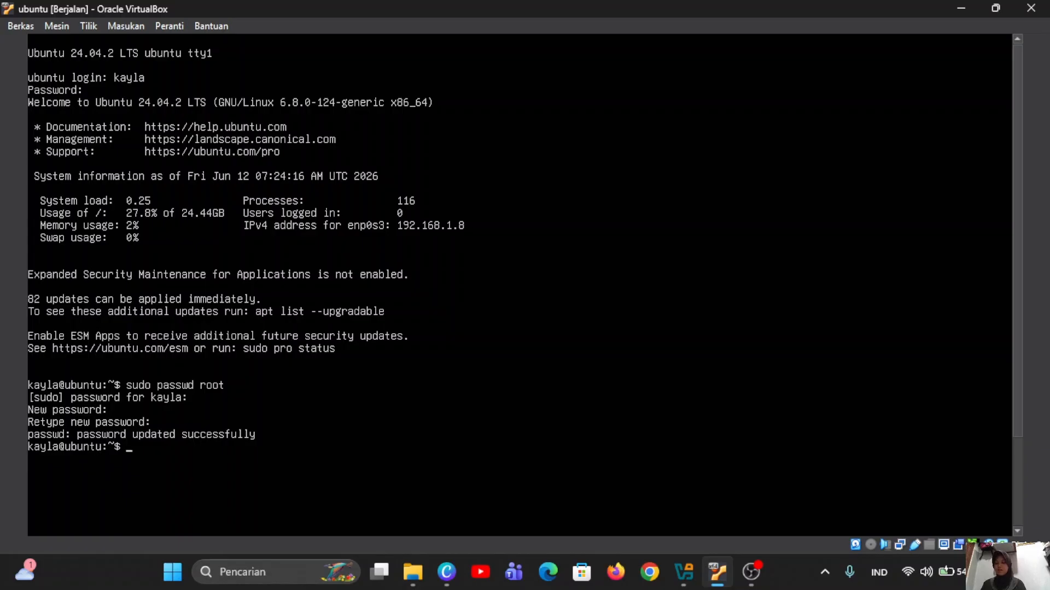
Switch to root with su - and run ip a, showing enp0s3 at 192.168.1.7.
text(su)
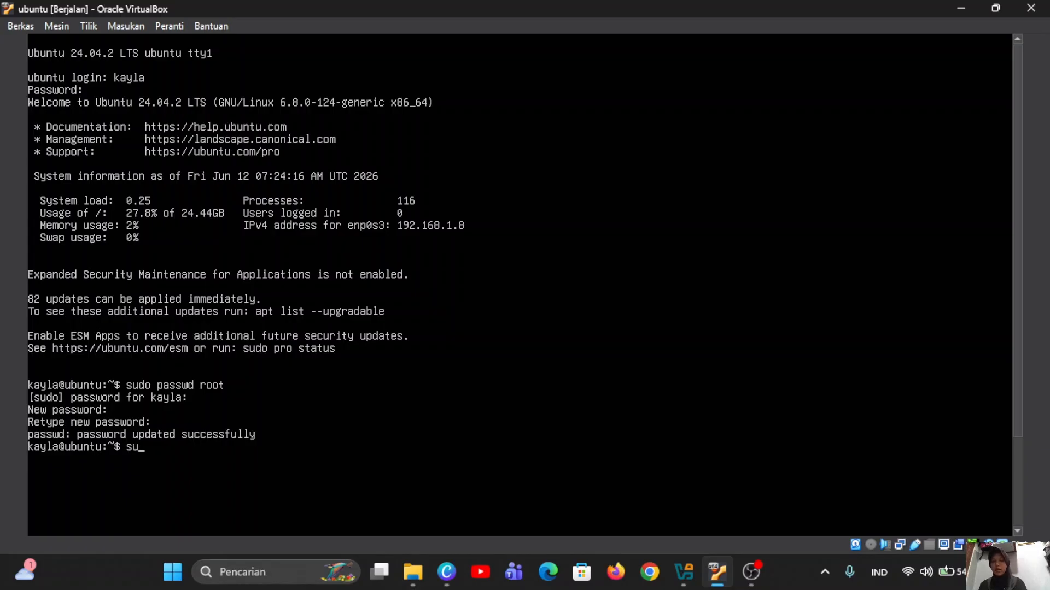
text( -)
key(Return)
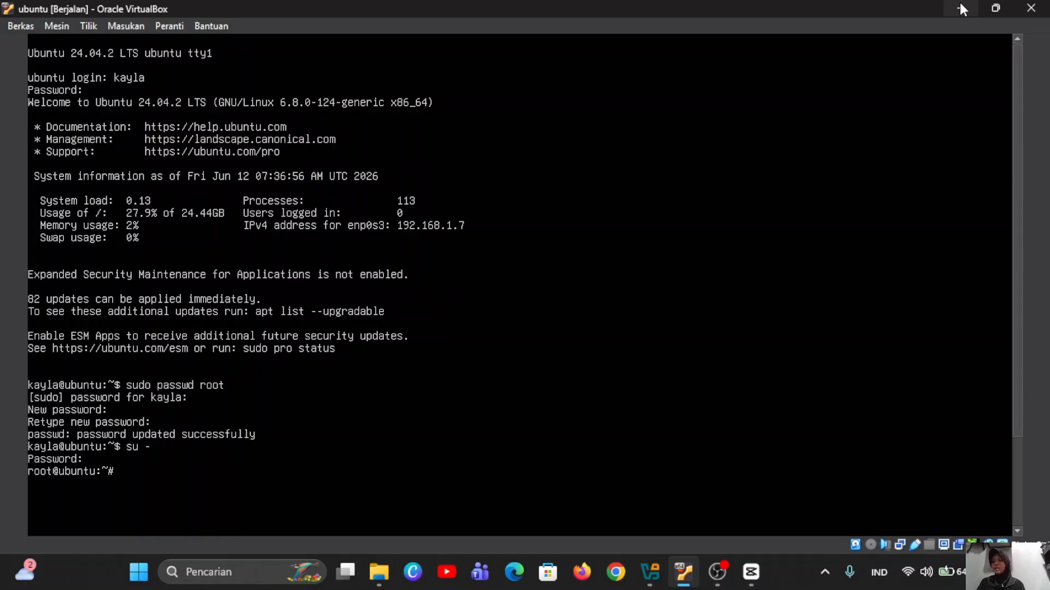
text(ip a)
key(Return)
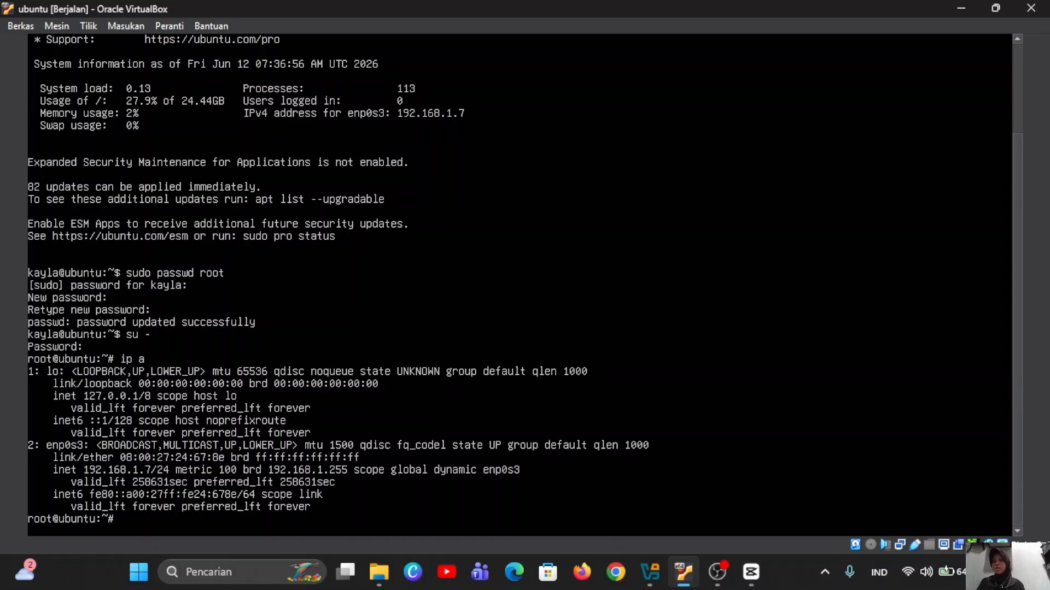
click(230, 573)
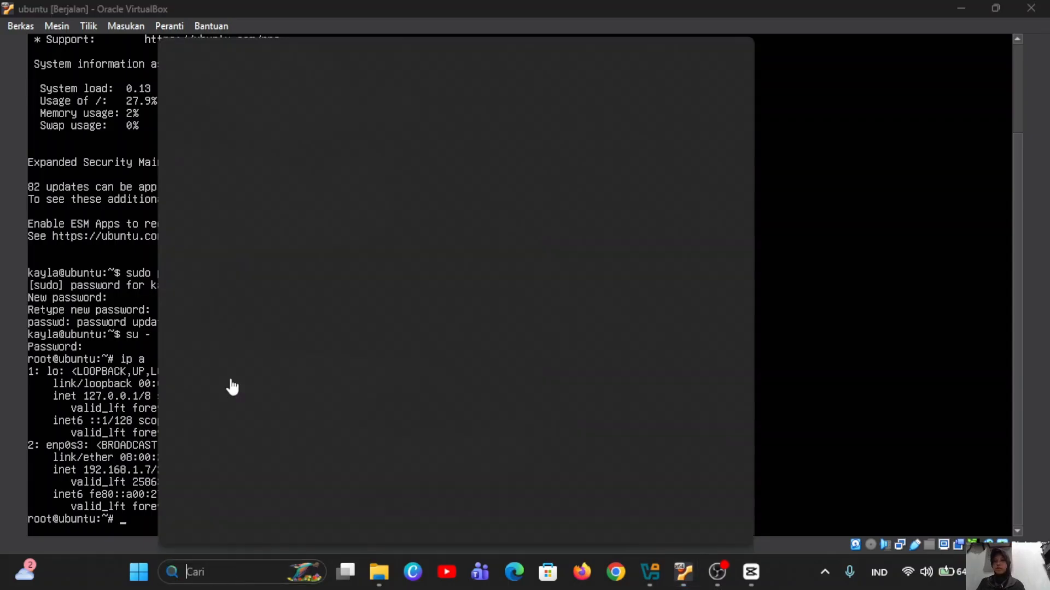
Start a PuTTY SSH connection to 192.168.1.7 and accept its host key.
click(258, 112)
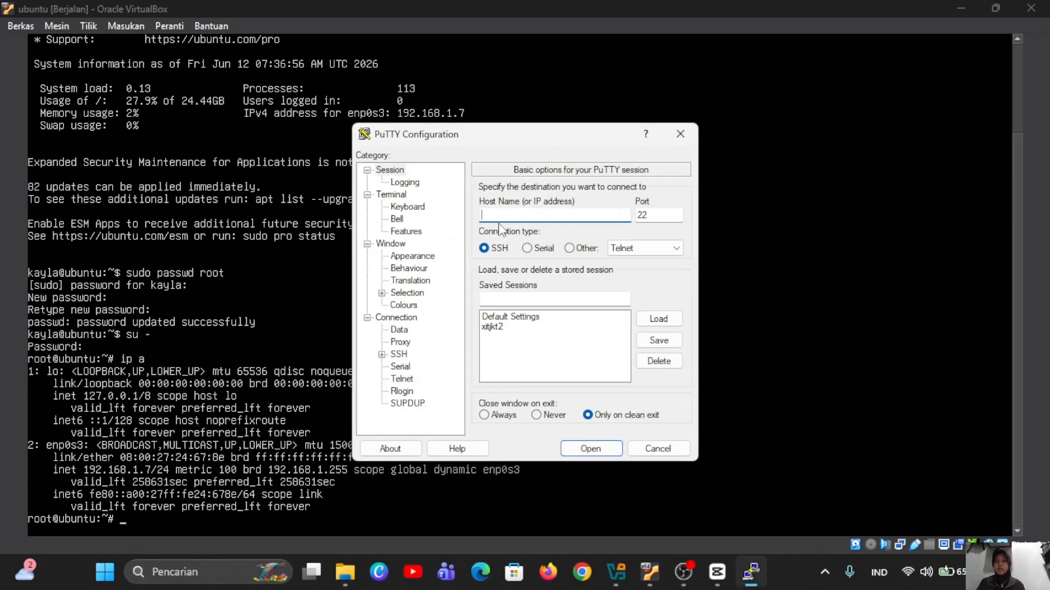
text(192.168.1.7)
click(591, 448)
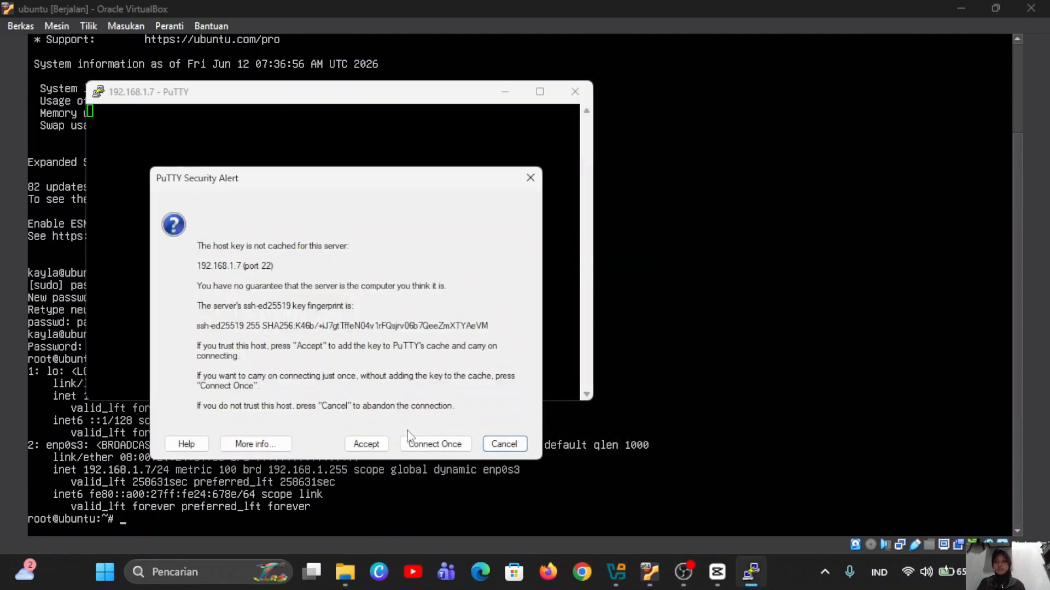
click(366, 444)
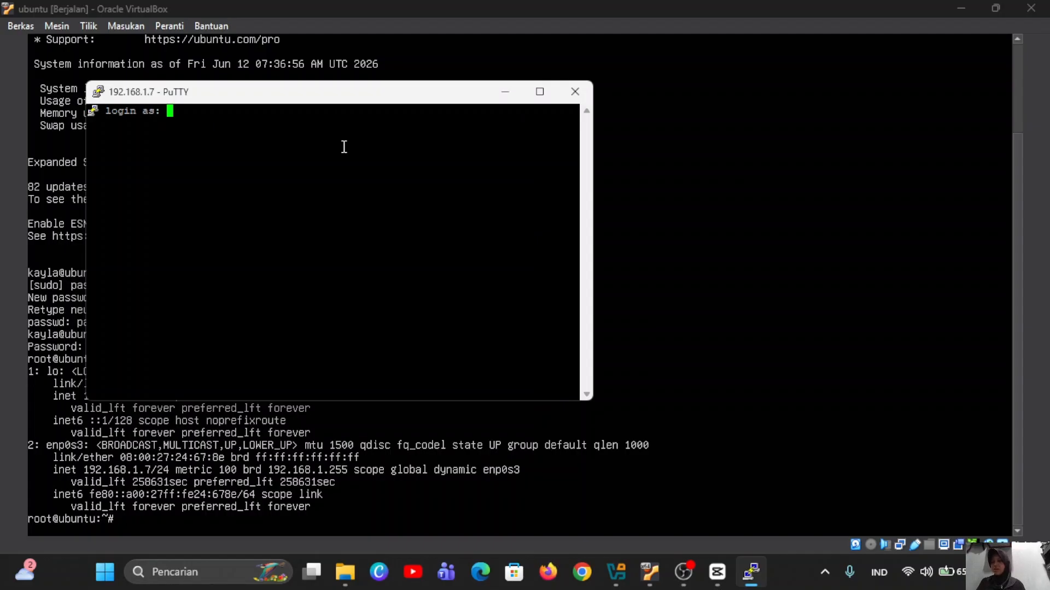
Log in with the user account, maximize the terminal, and switch to root with su -.
text(kayla)
key(Return)
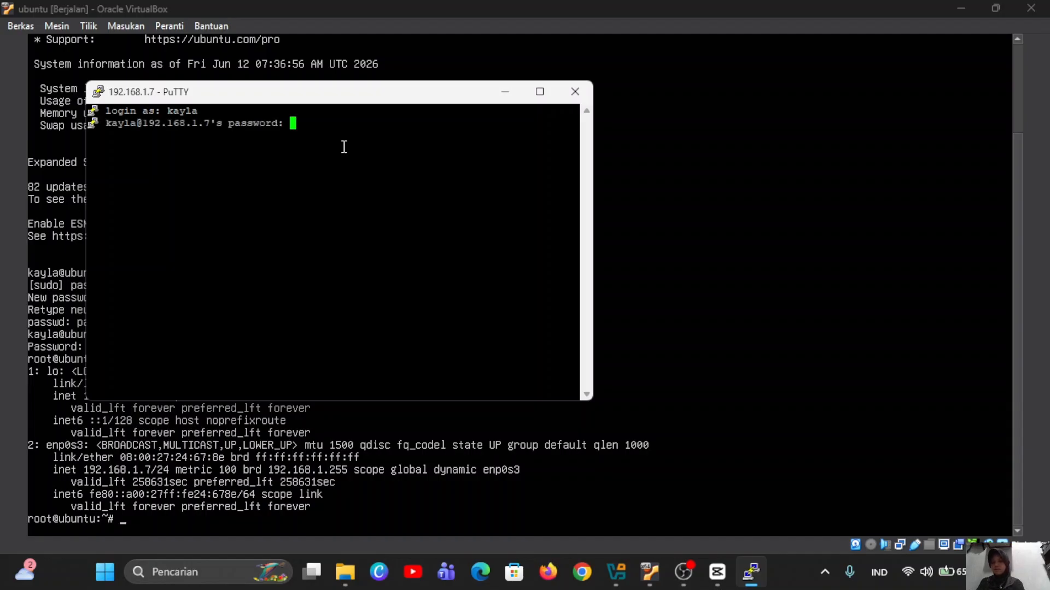
key(Return)
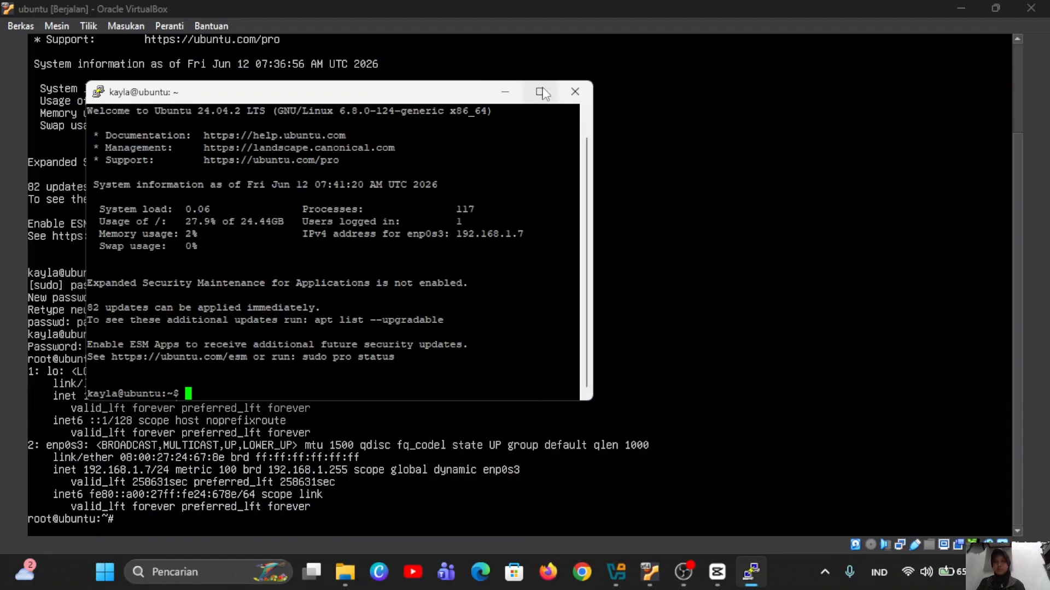
click(539, 92)
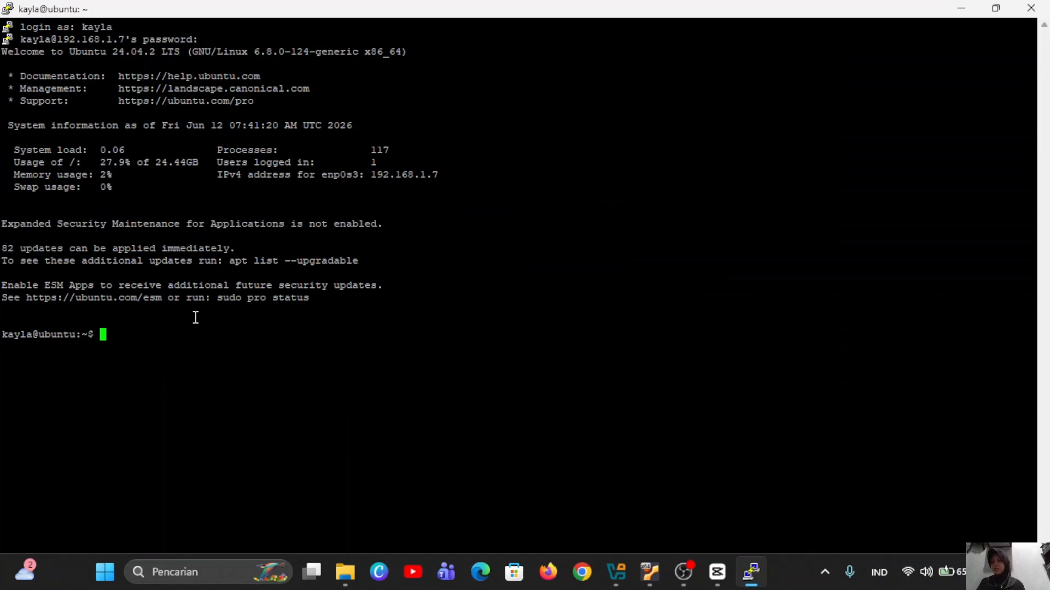
text(su -)
key(Return)
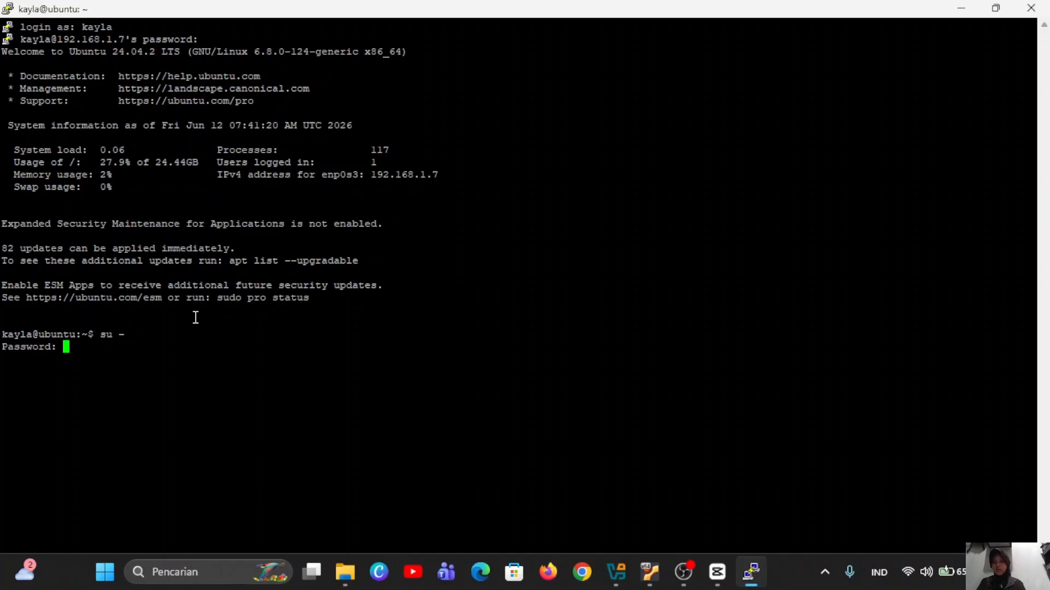
key(Return)
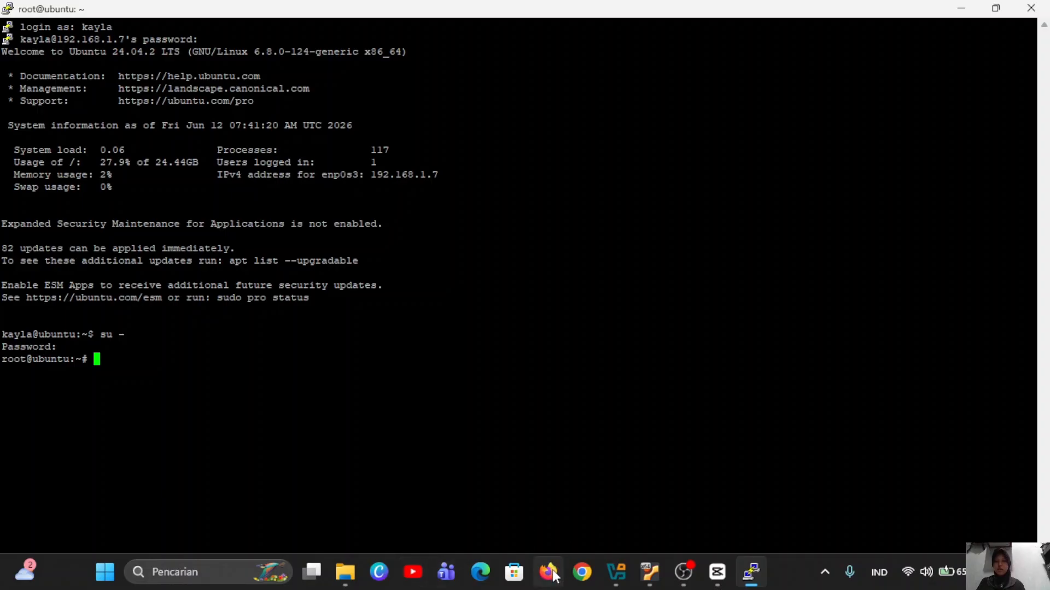
Load aapanel.com in Chrome in a maximized window.
click(583, 573)
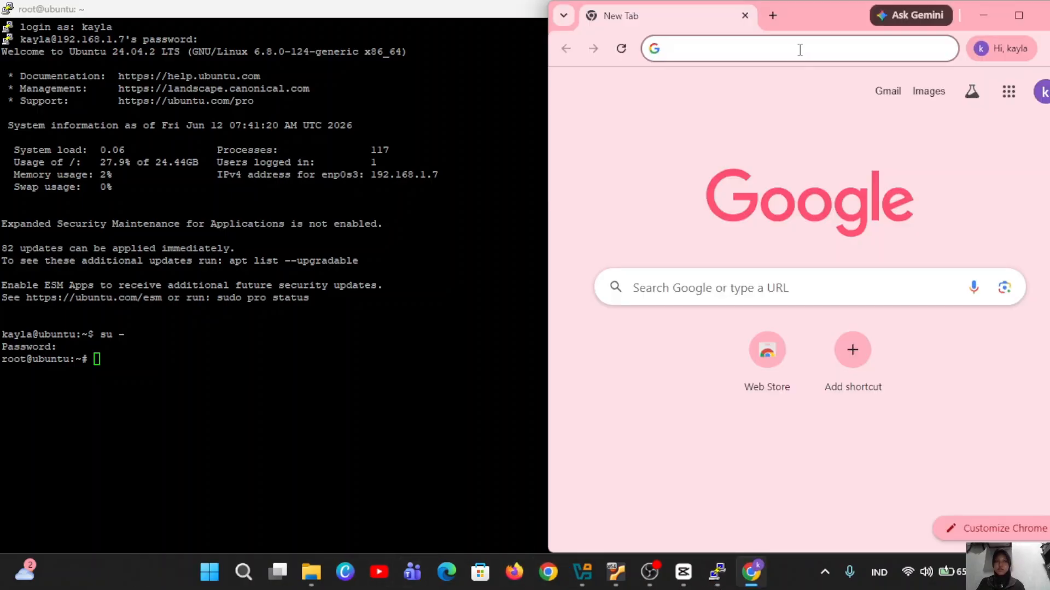
text(aa)
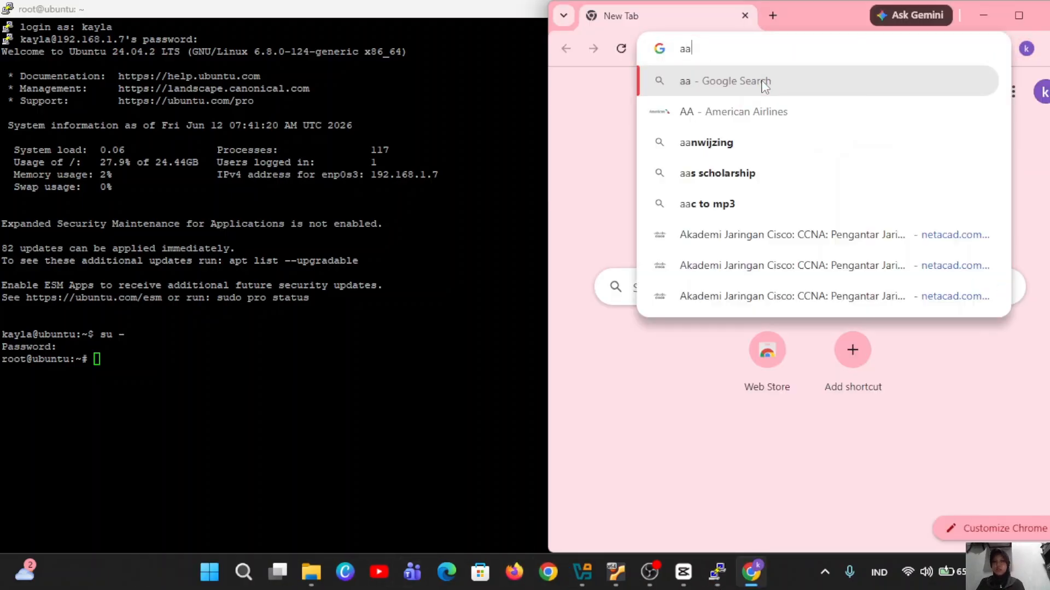
text(pan)
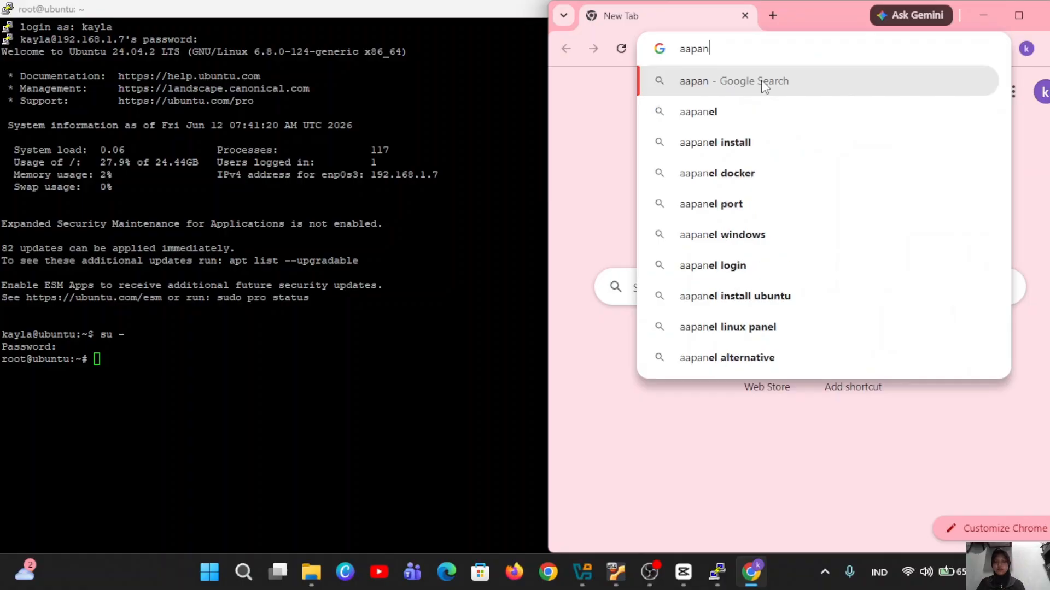
text(el.com)
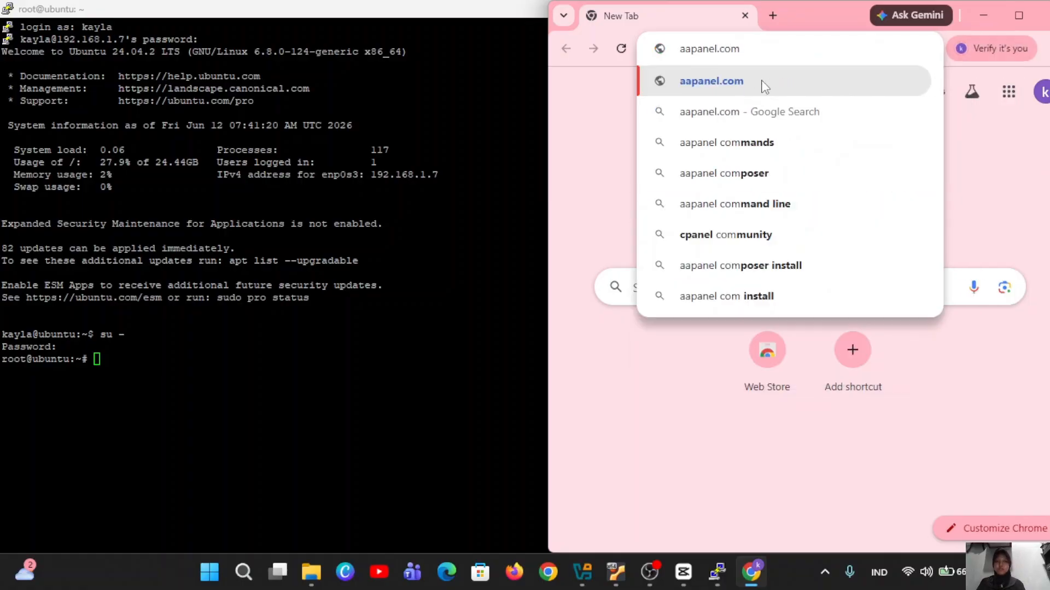
key(Return)
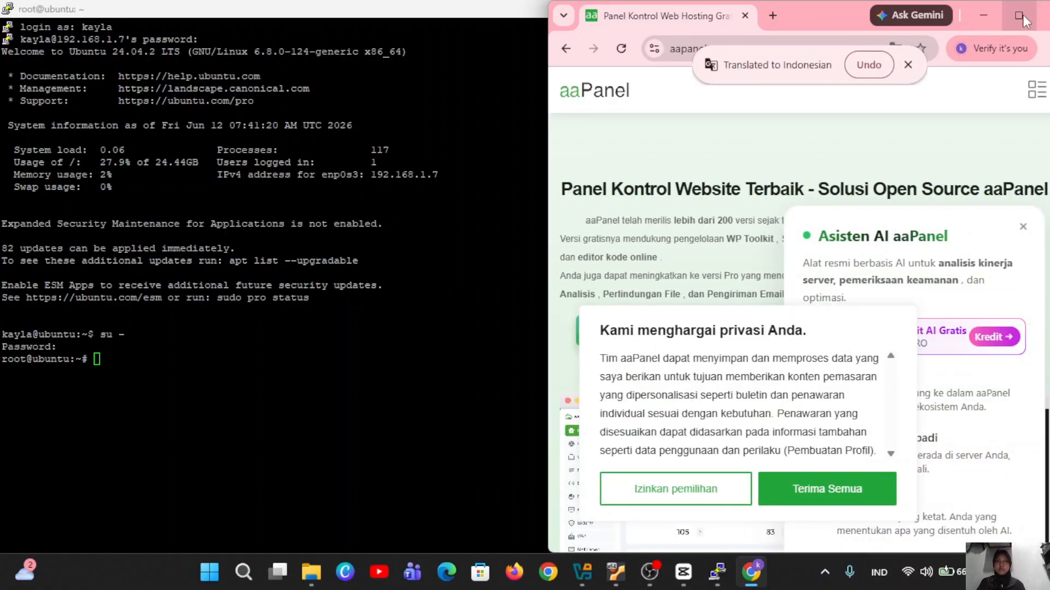
click(1020, 16)
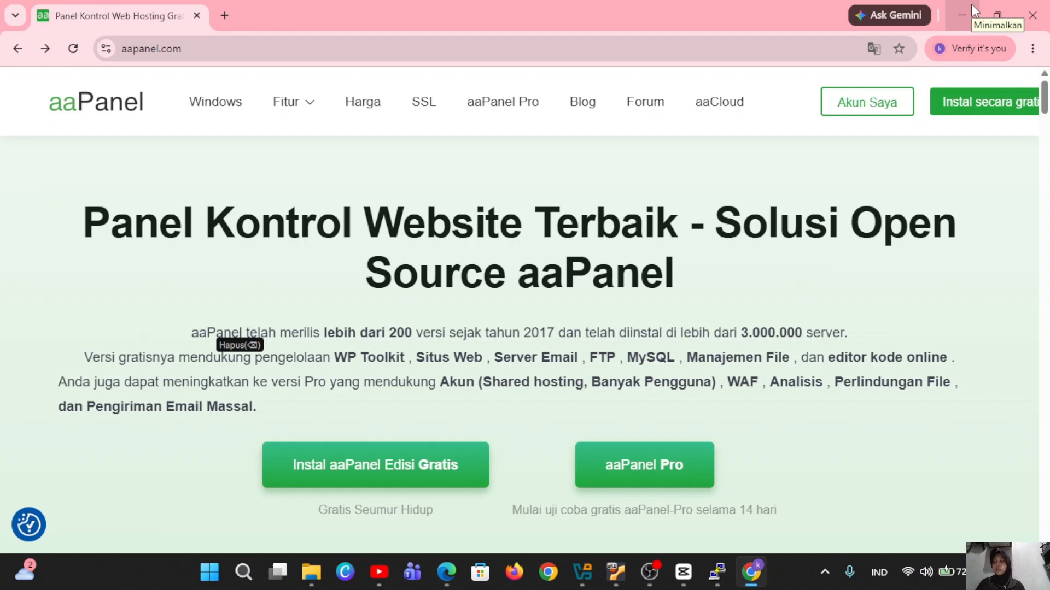
Go to the free install page and copy the free edition install script with Salin Gratis.
click(988, 105)
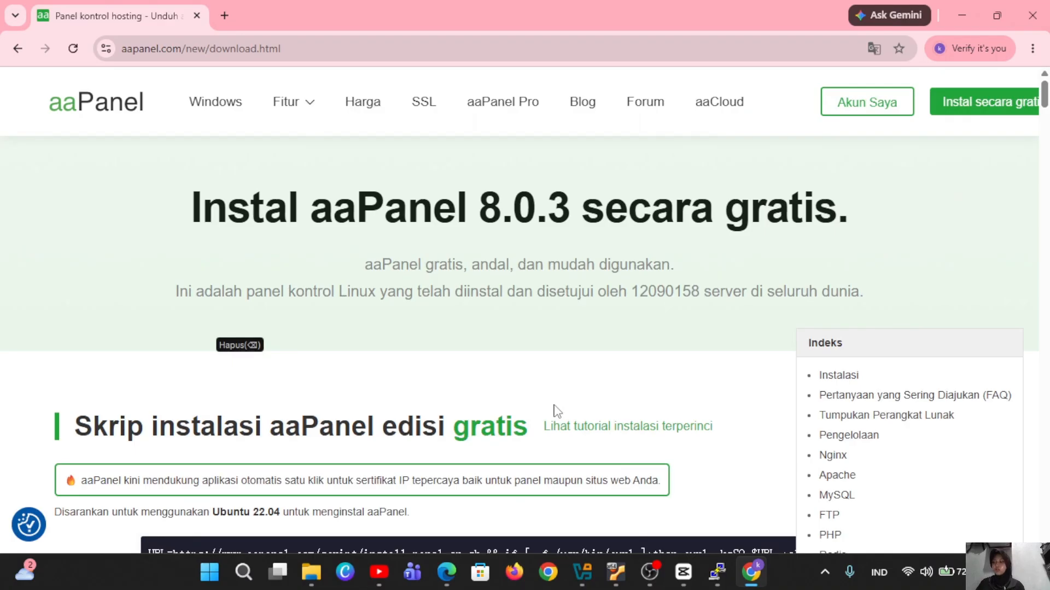
scroll(557, 410, down, 2)
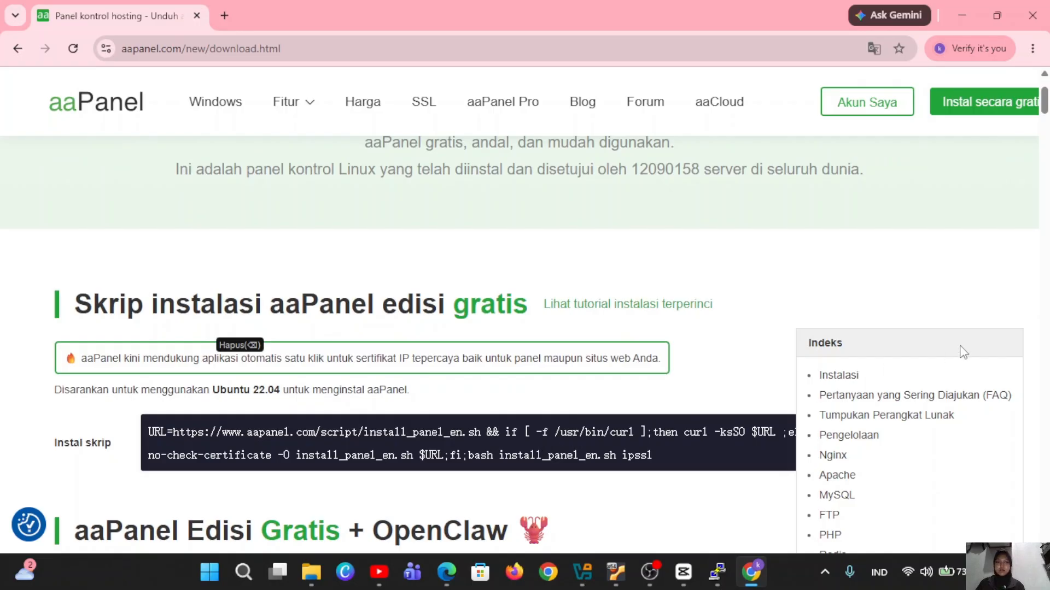
scroll(714, 476, down, 3)
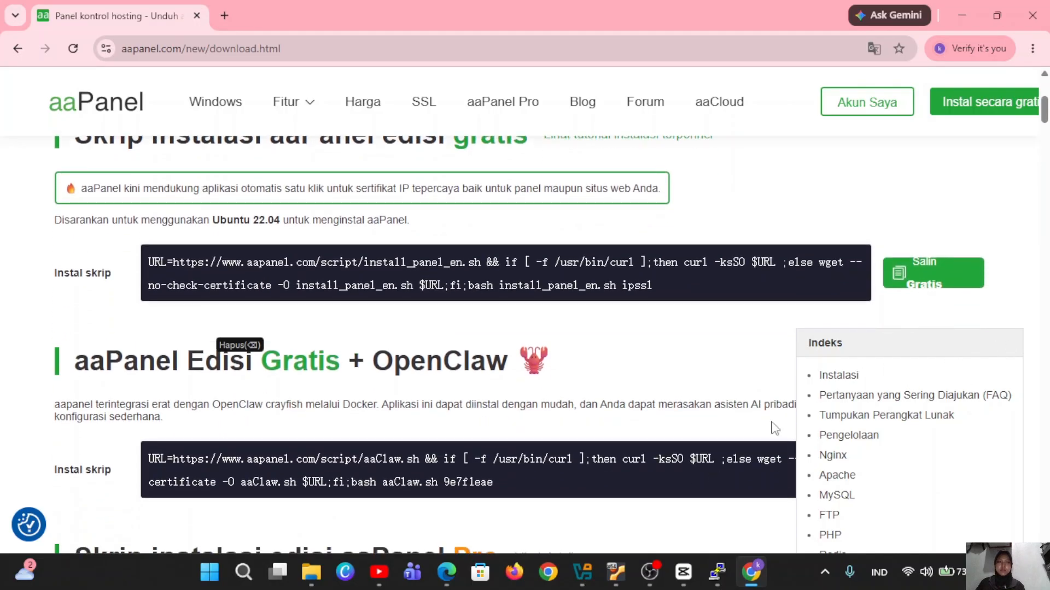
click(946, 279)
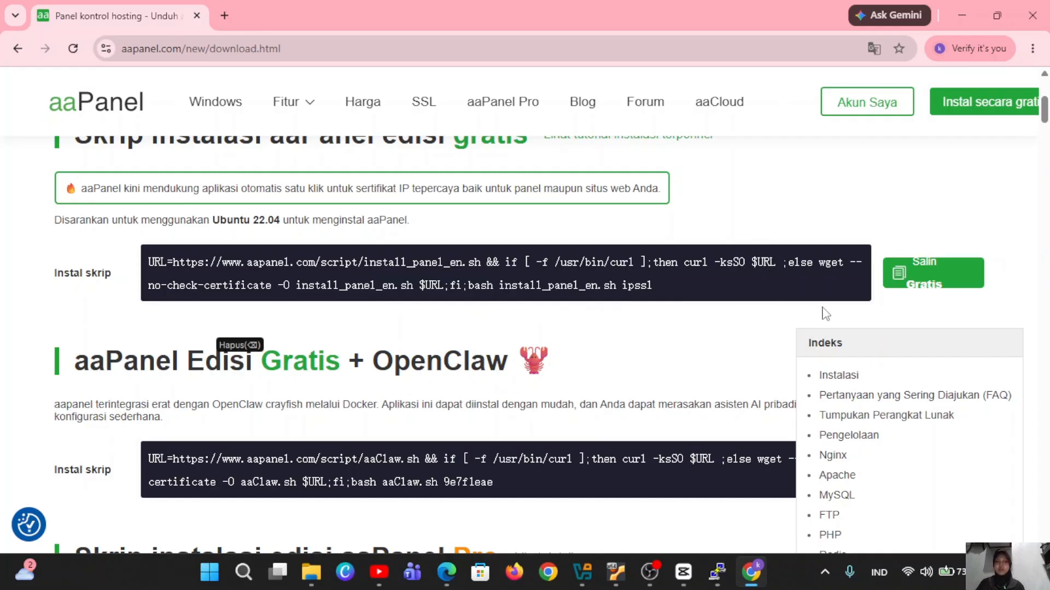
click(921, 267)
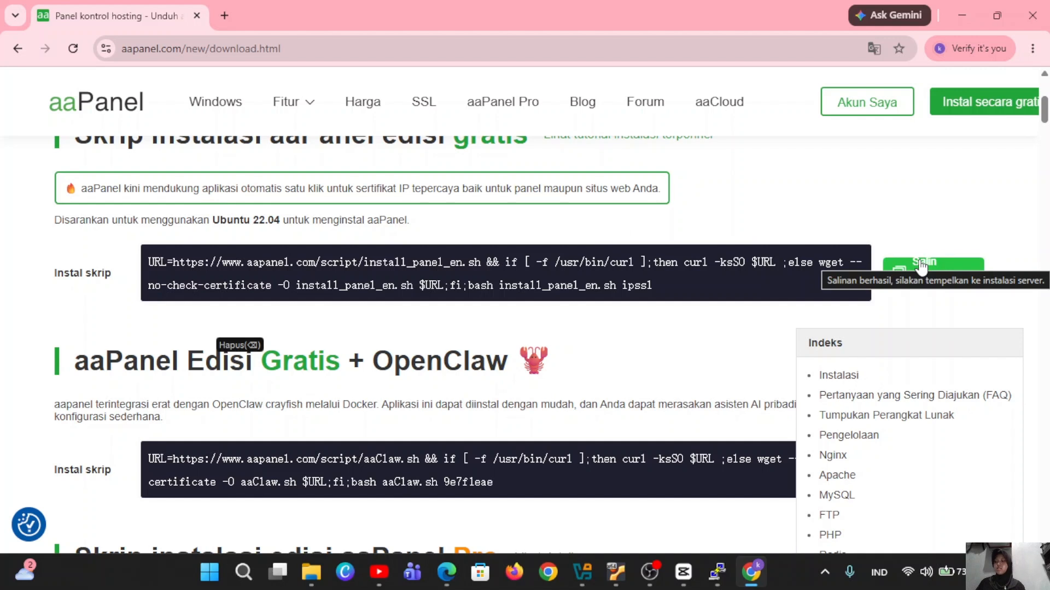
click(723, 501)
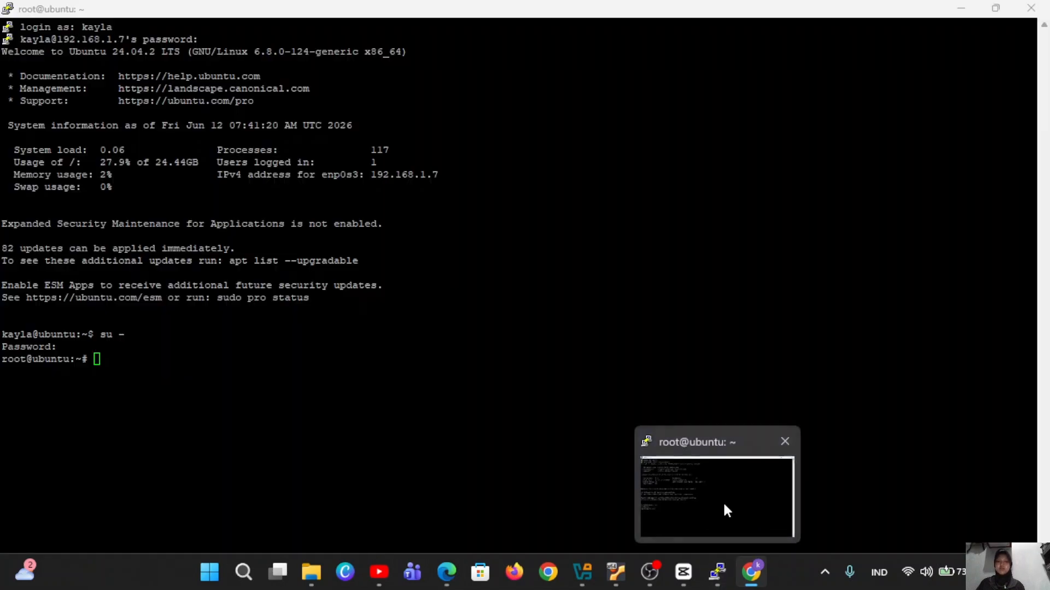
right_click(440, 469)
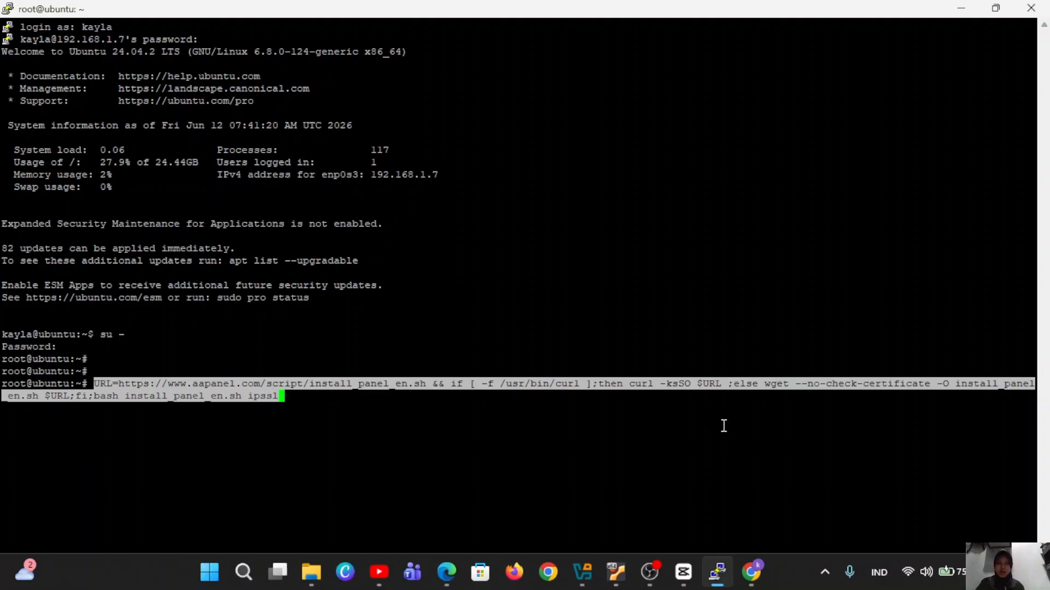
key(Return)
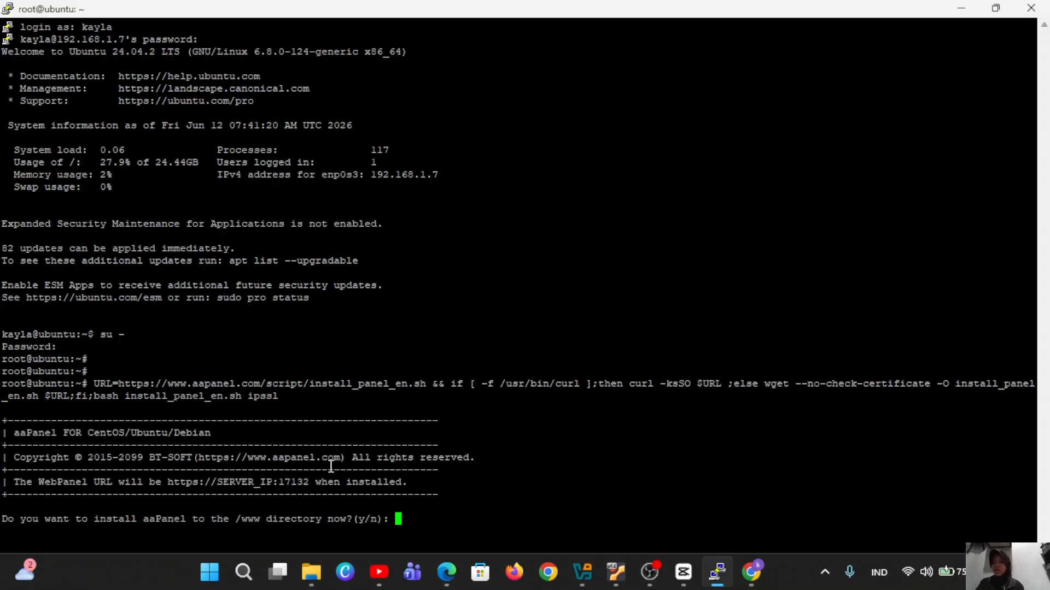
text(y)
key(Return)
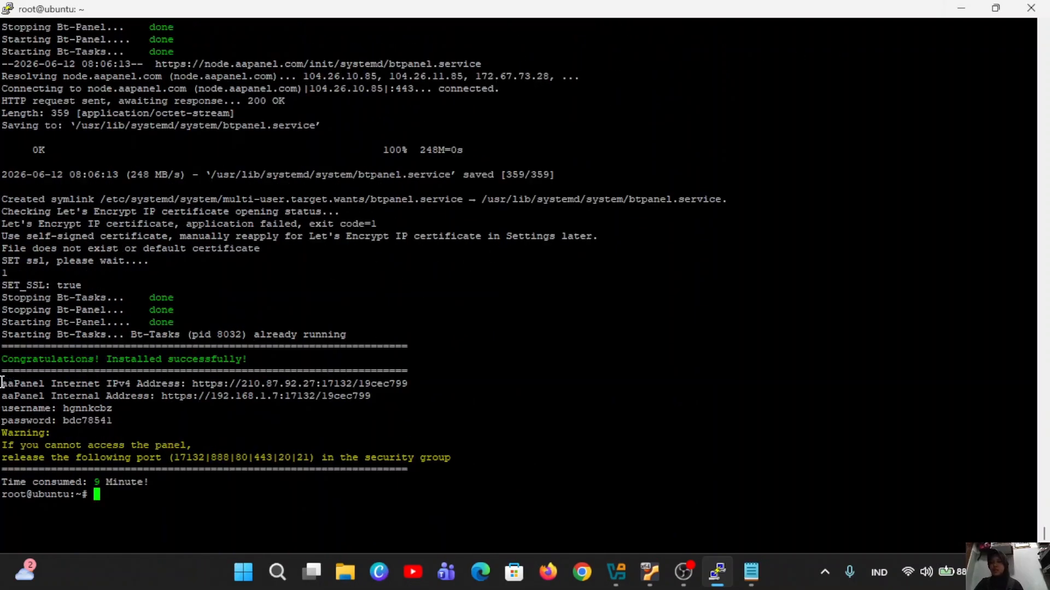
Copy the panel addresses, username and password lines into a new Notepad note.
drag(2, 381, 137, 417)
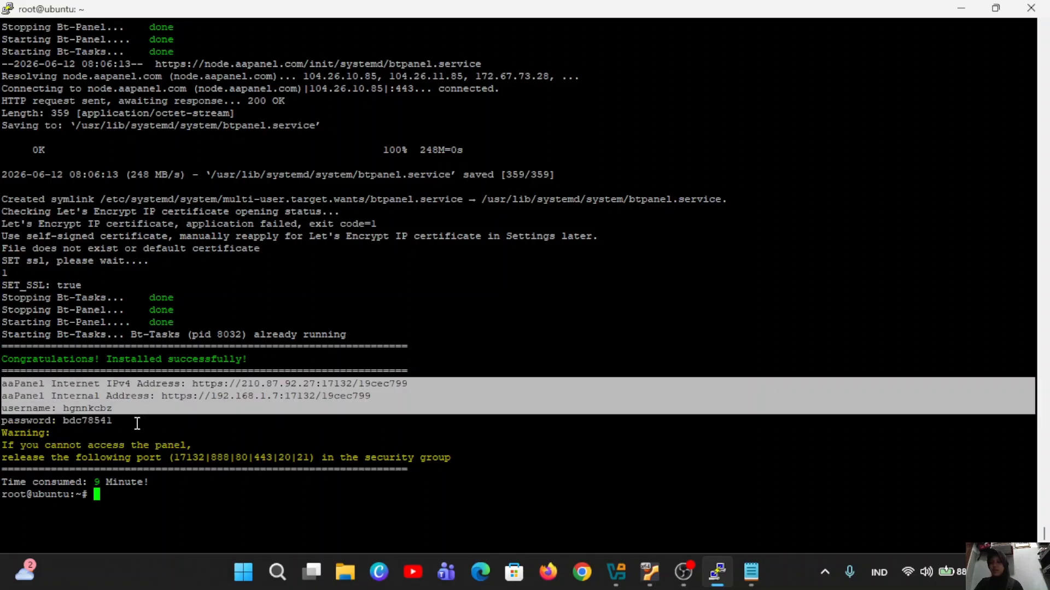
click(8, 386)
drag(8, 385, 127, 428)
key(ctrl+c)
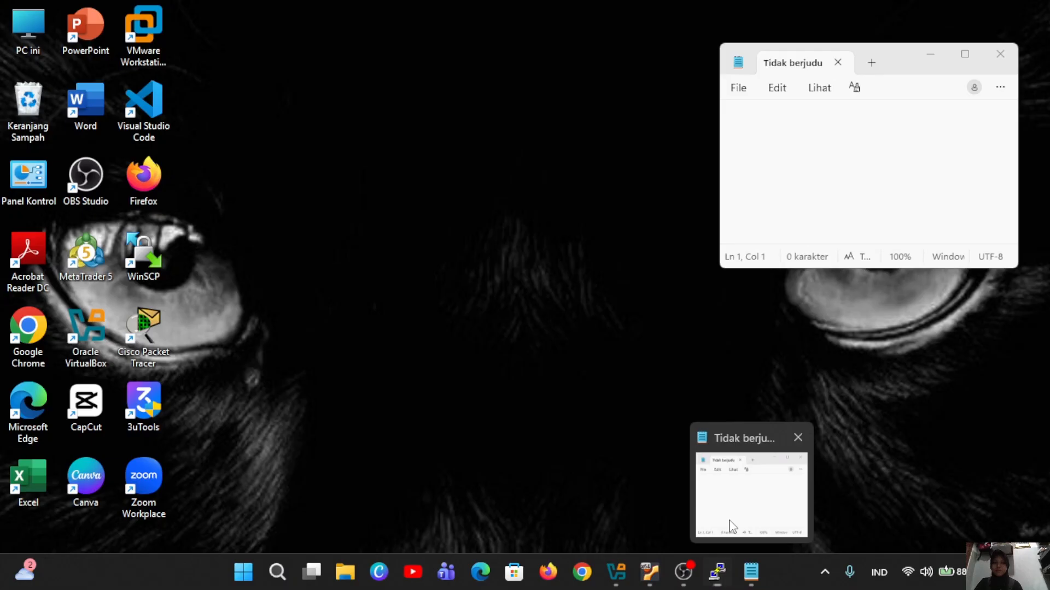
click(730, 525)
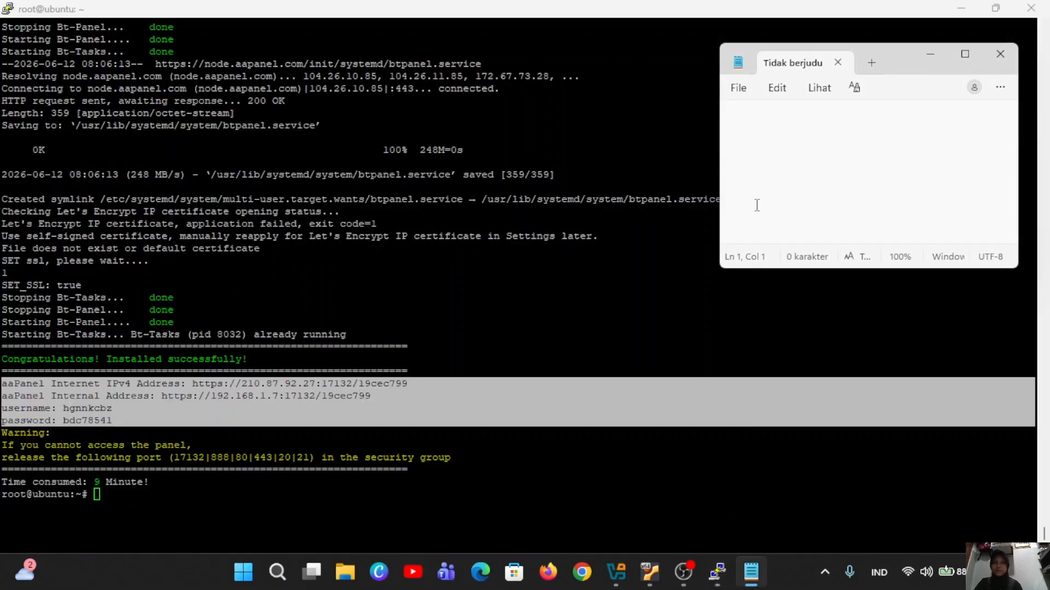
key(ctrl+v)
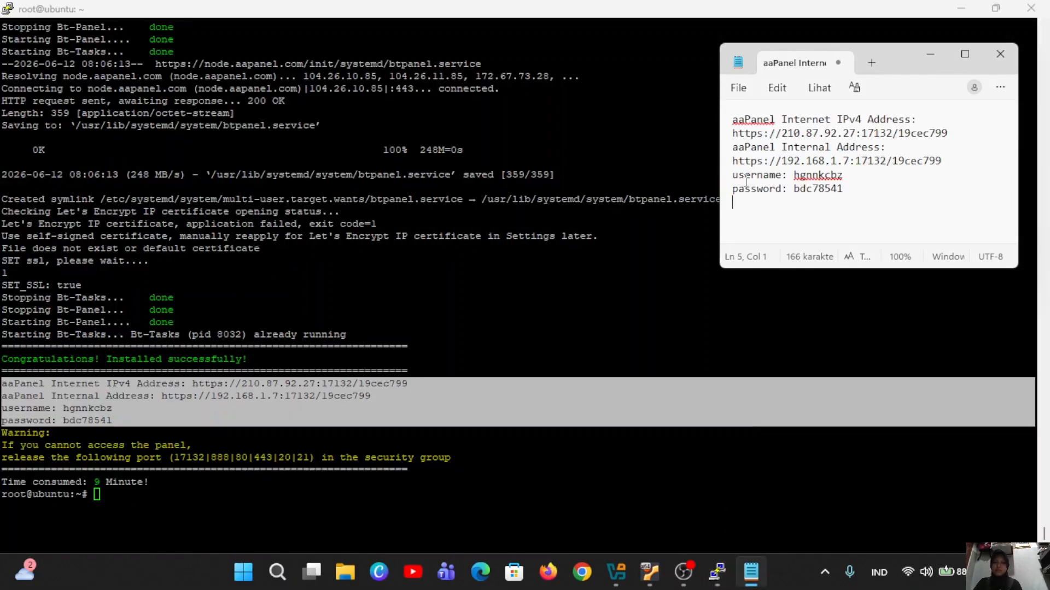
click(931, 55)
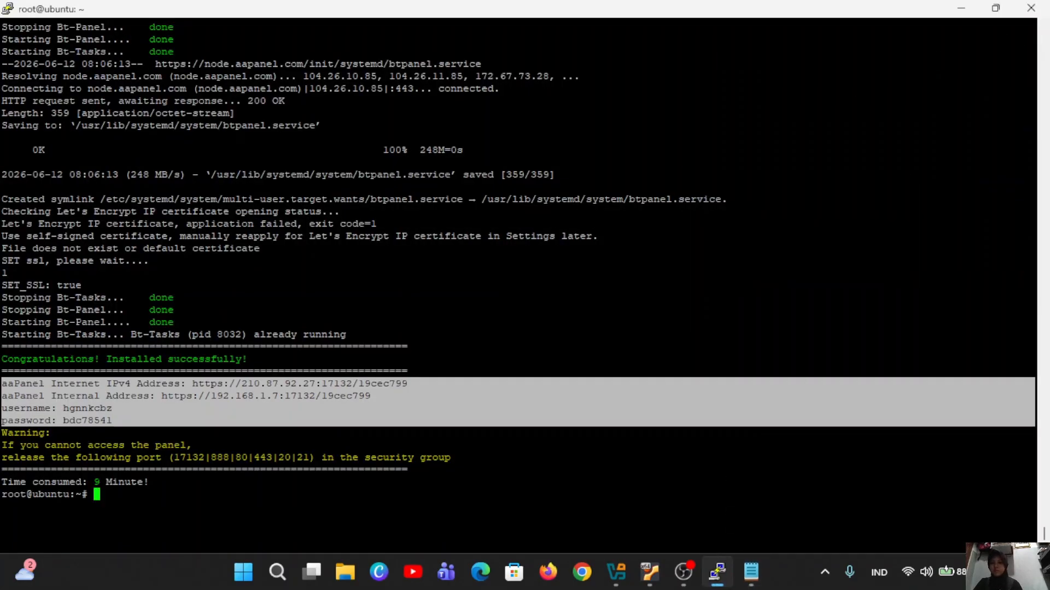
Copy just the internal panel URL on 192.168.1.7 port 17132 from the install output.
click(132, 499)
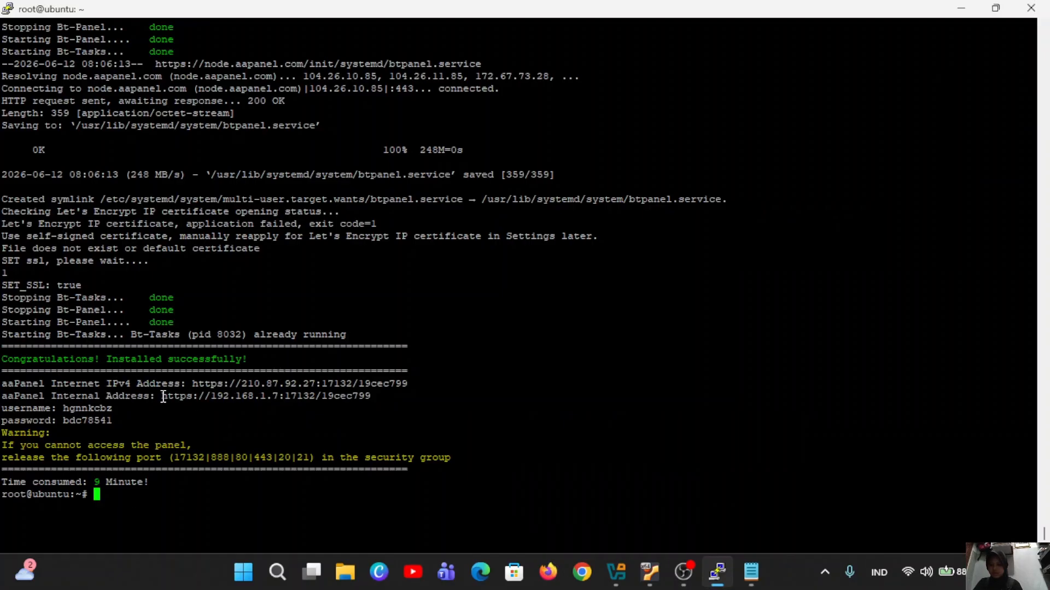
drag(162, 395, 367, 414)
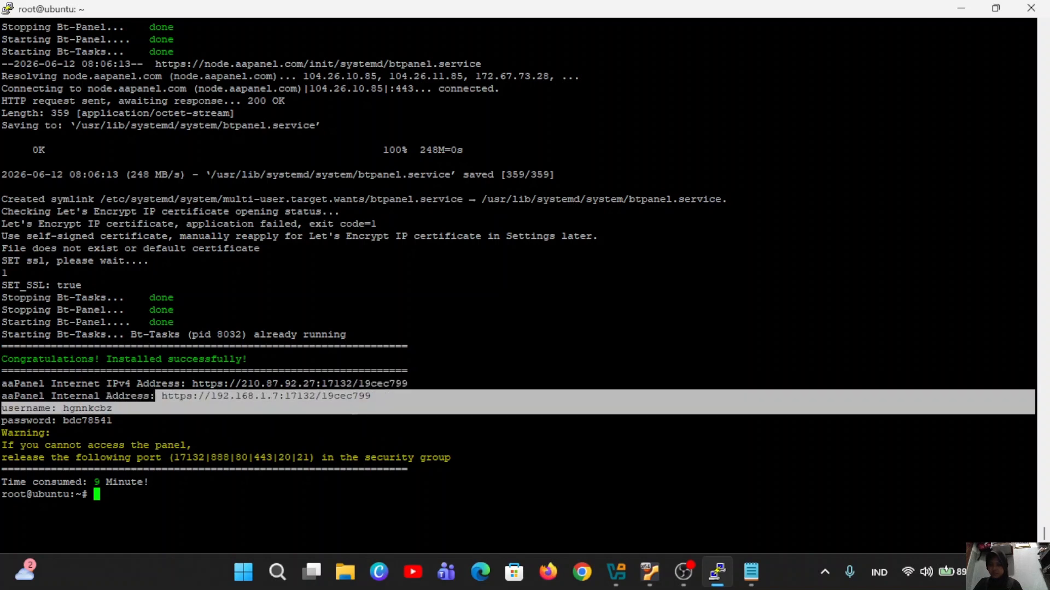
drag(112, 409, 371, 398)
key(ctrl+c)
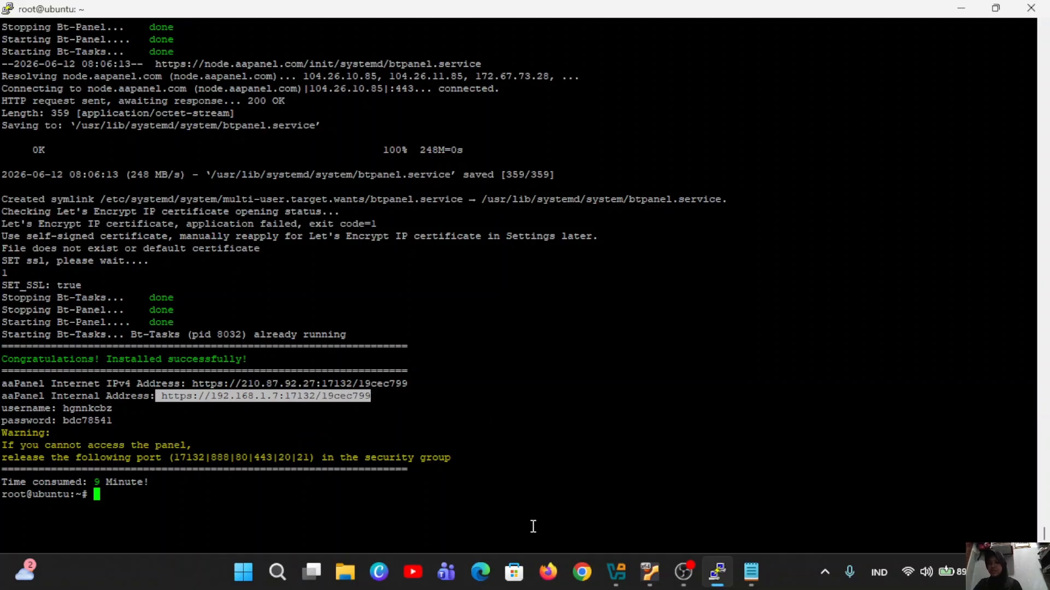
Load 192.168.1.7:17132 in Firefox and proceed past the certificate warning via Tingkat Lanjut.
click(558, 580)
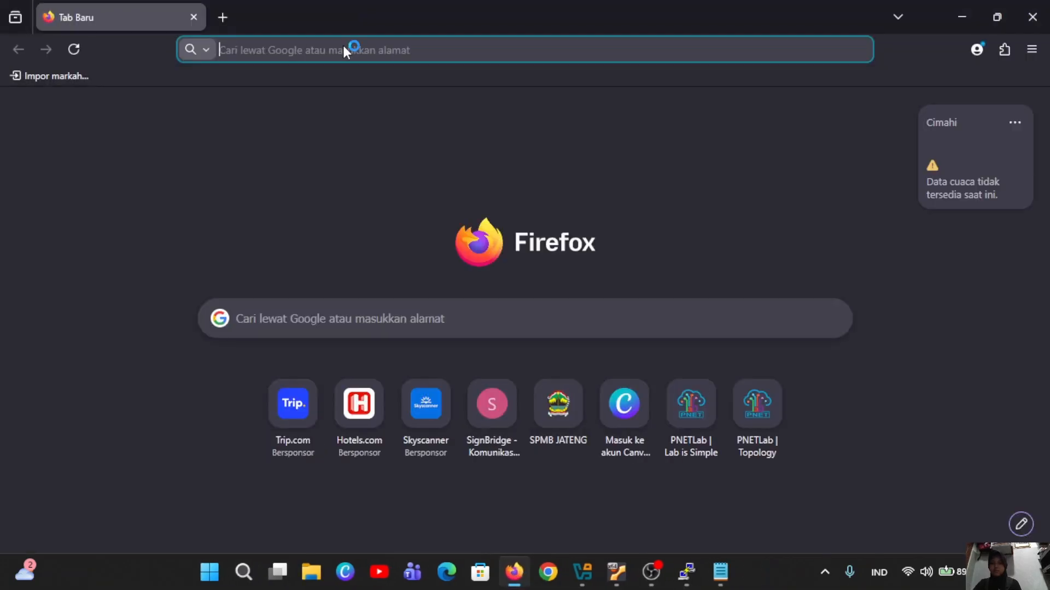
text(https://192.168.1.7:17132/?fcs=799)
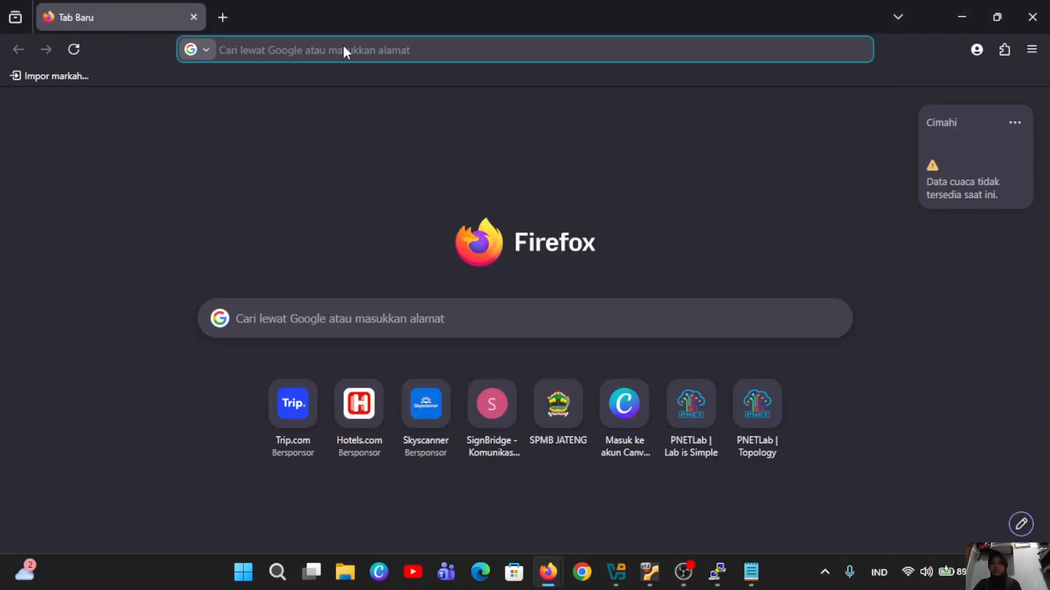
key(ctrl+v)
click(350, 82)
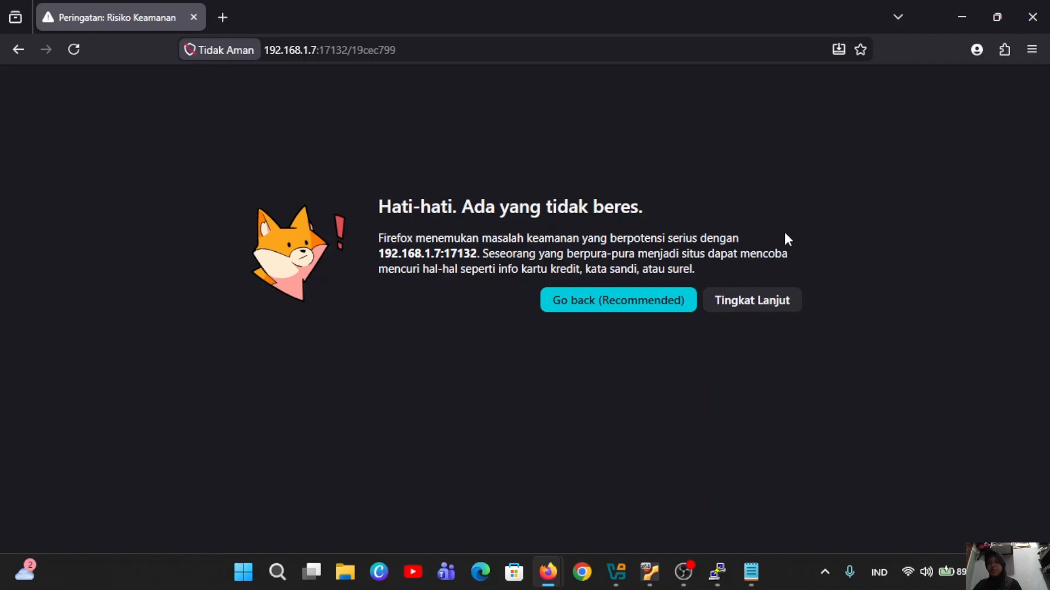
click(760, 301)
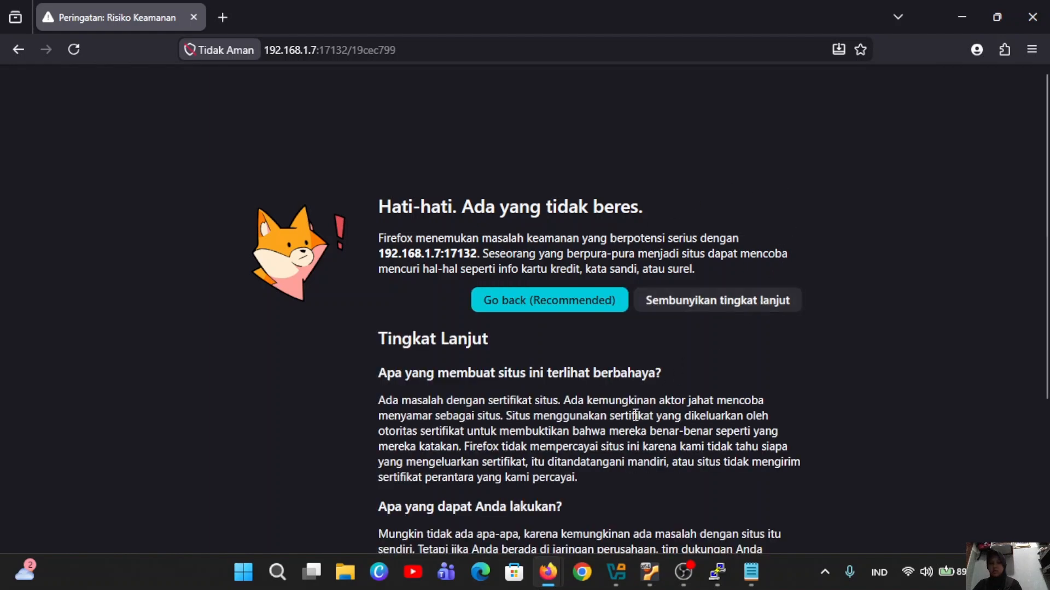
scroll(635, 415, down, 4)
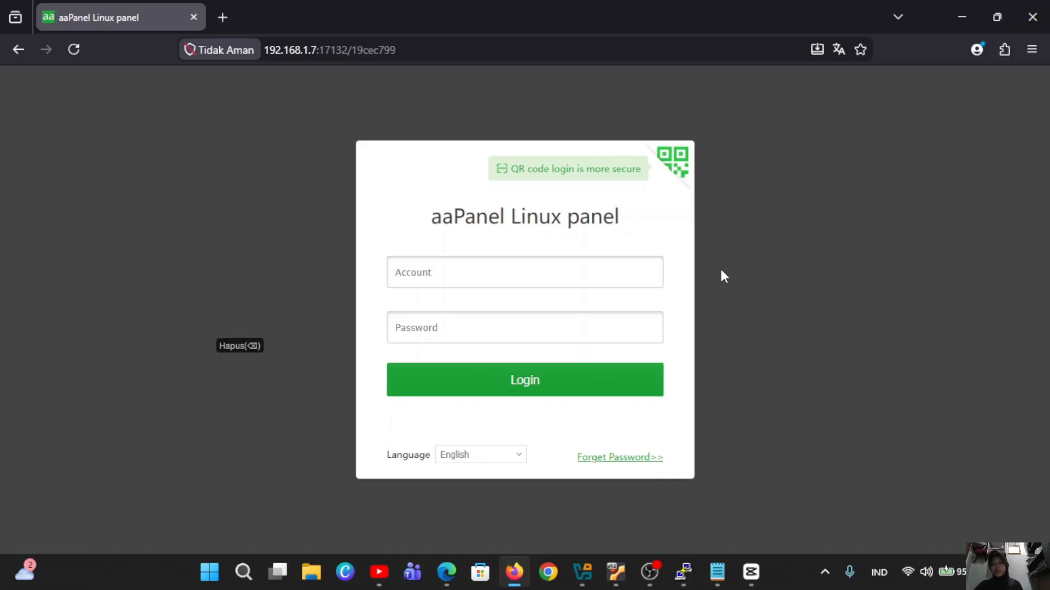
Copy the panel username from the notes into the Account field.
mouse_move(717, 573)
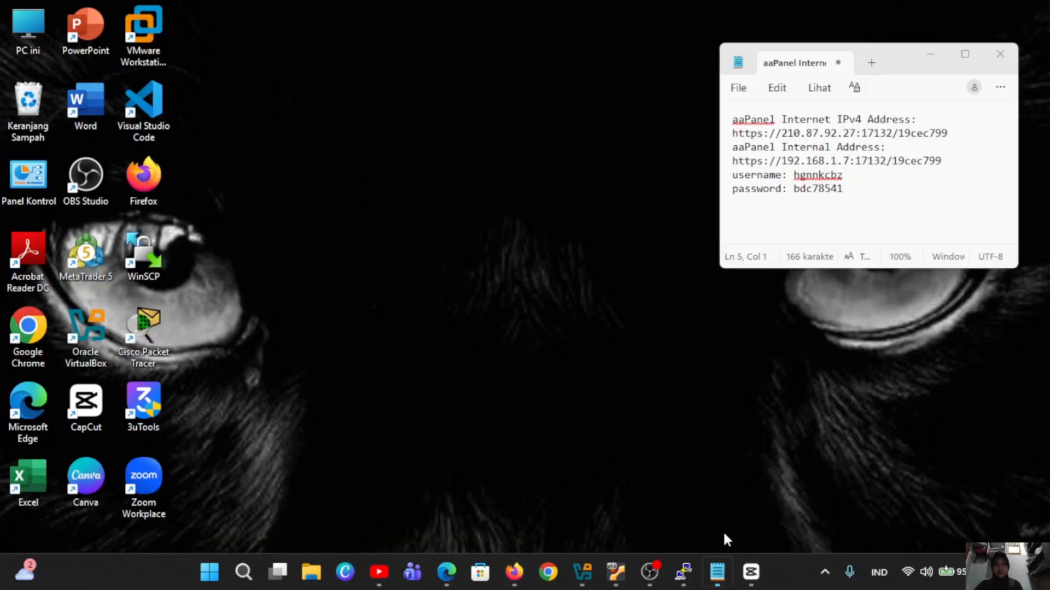
click(722, 530)
drag(794, 174, 853, 175)
key(ctrl+c)
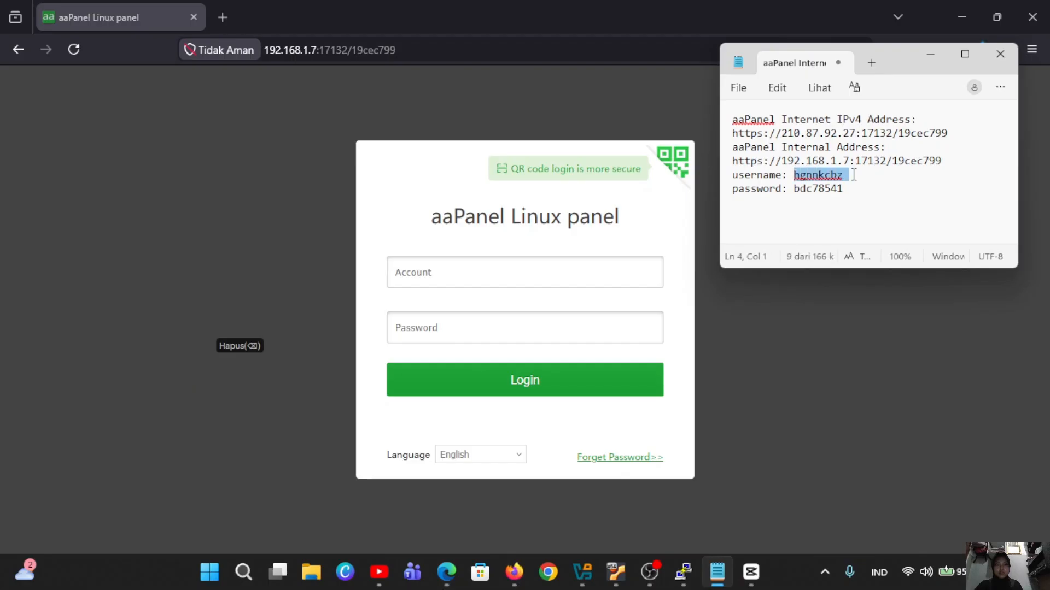
click(424, 268)
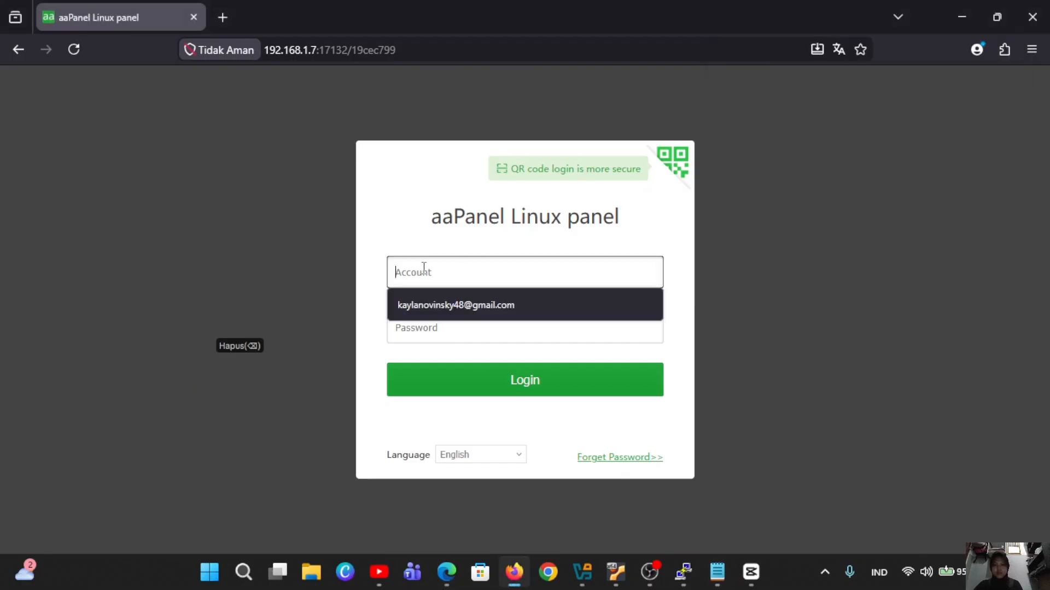
key(ctrl+v)
click(459, 324)
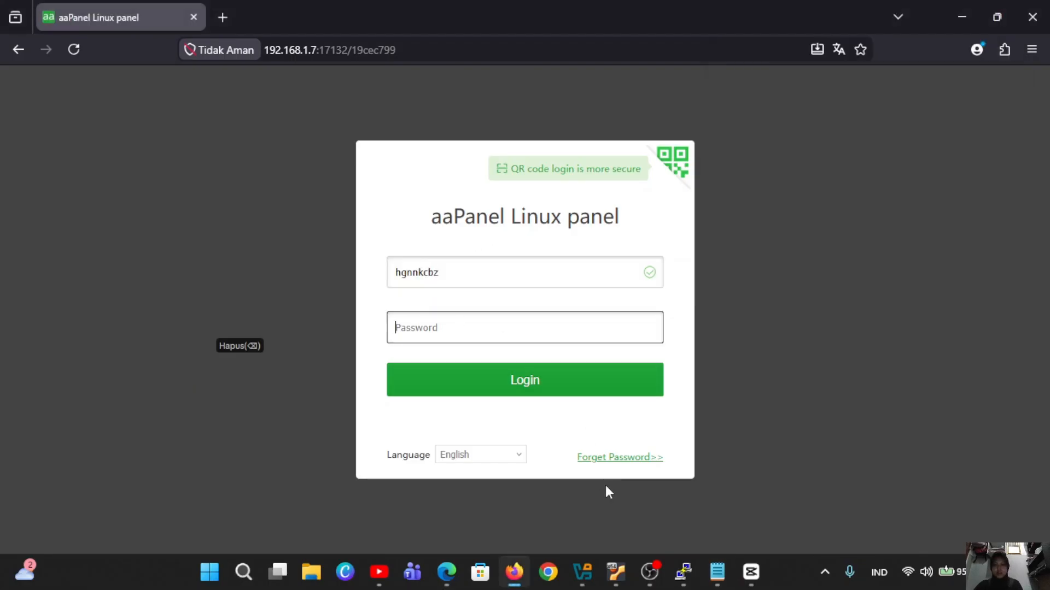
Copy the panel password from the notes into the Password field and log in.
mouse_move(718, 572)
click(729, 530)
click(795, 188)
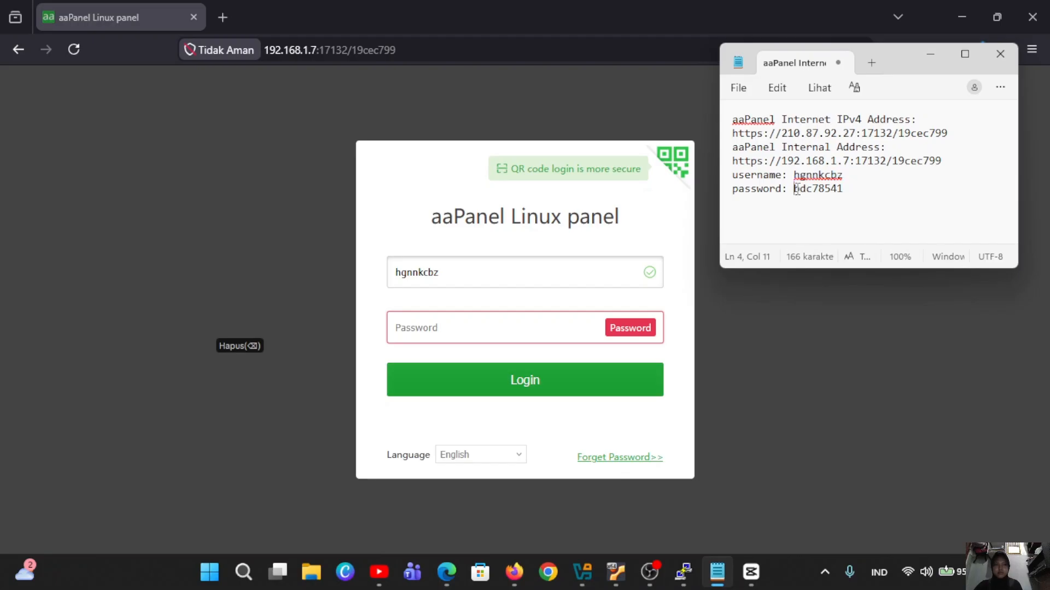
drag(795, 189, 851, 193)
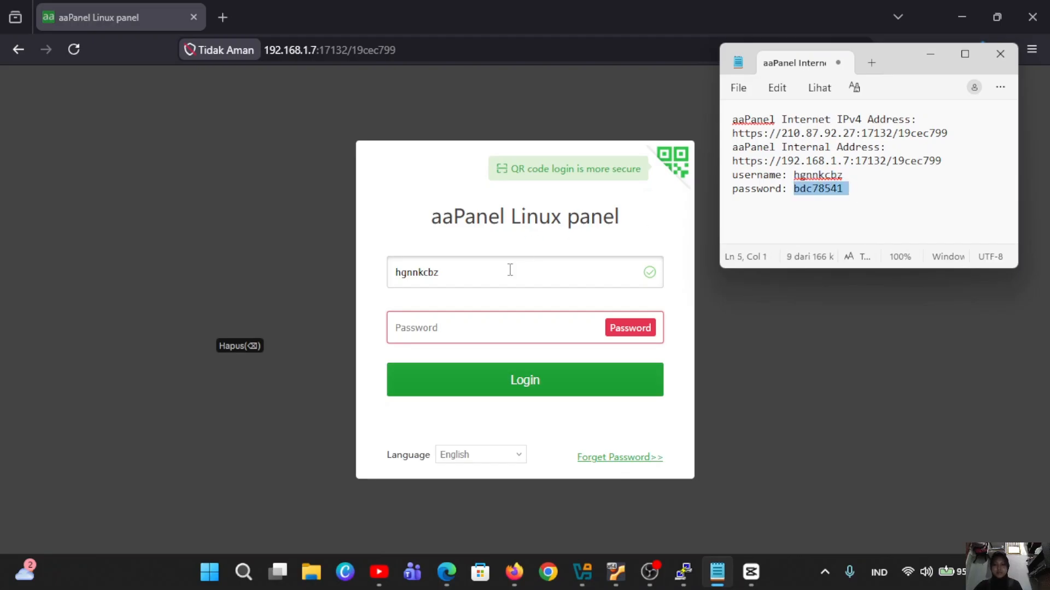
click(499, 328)
key(ctrl+v)
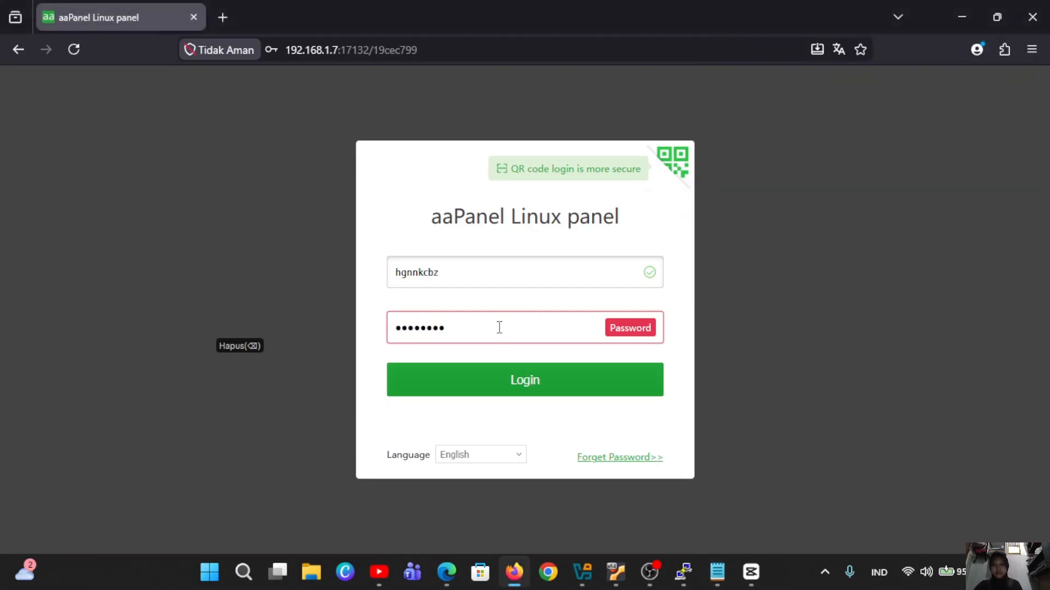
click(587, 392)
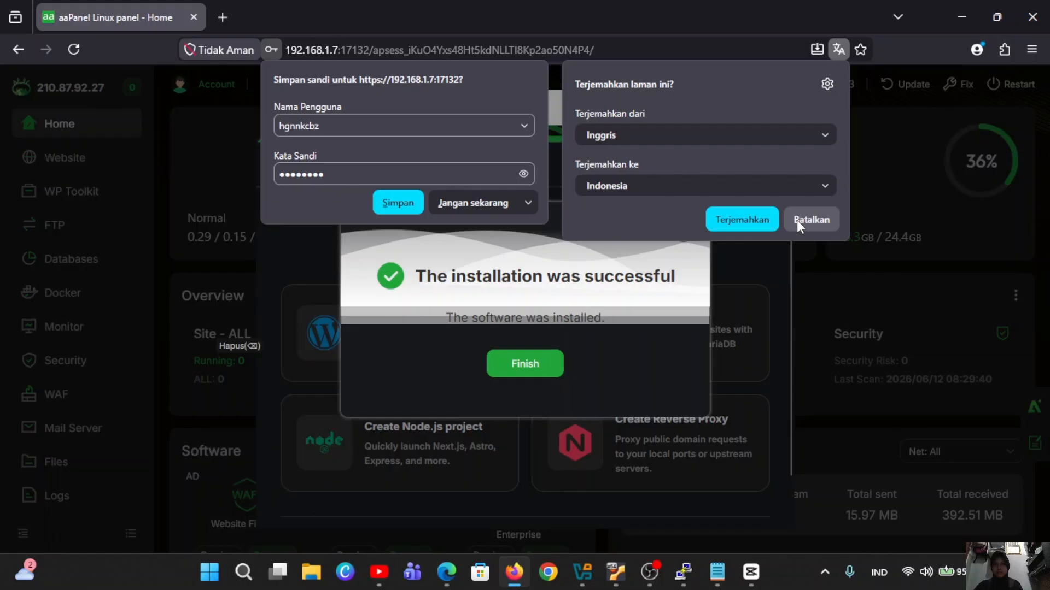
Dismiss the translate and save-password popups, then click Finish on the success message.
click(796, 219)
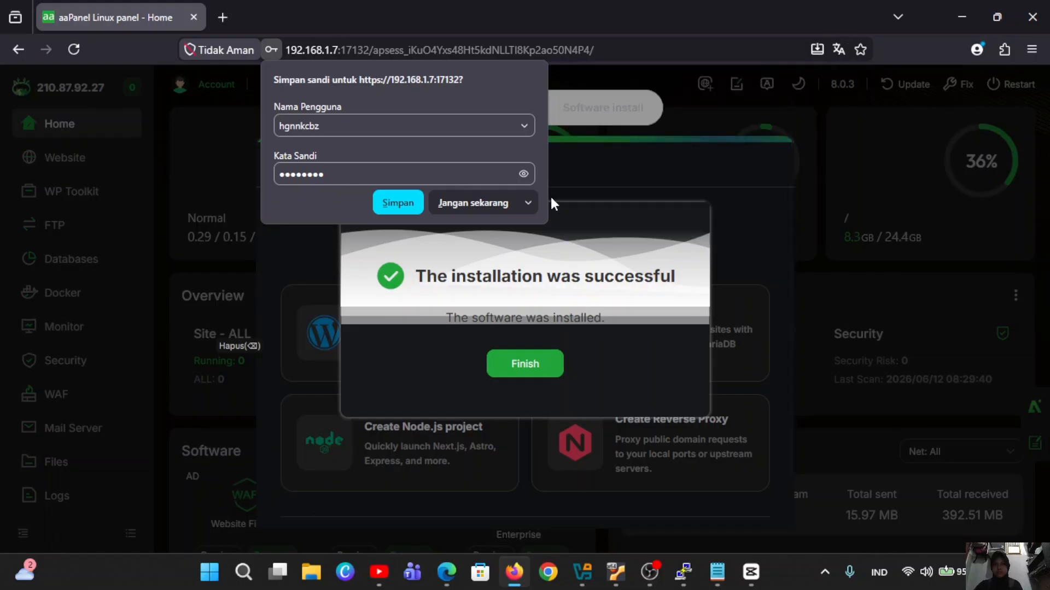
click(496, 210)
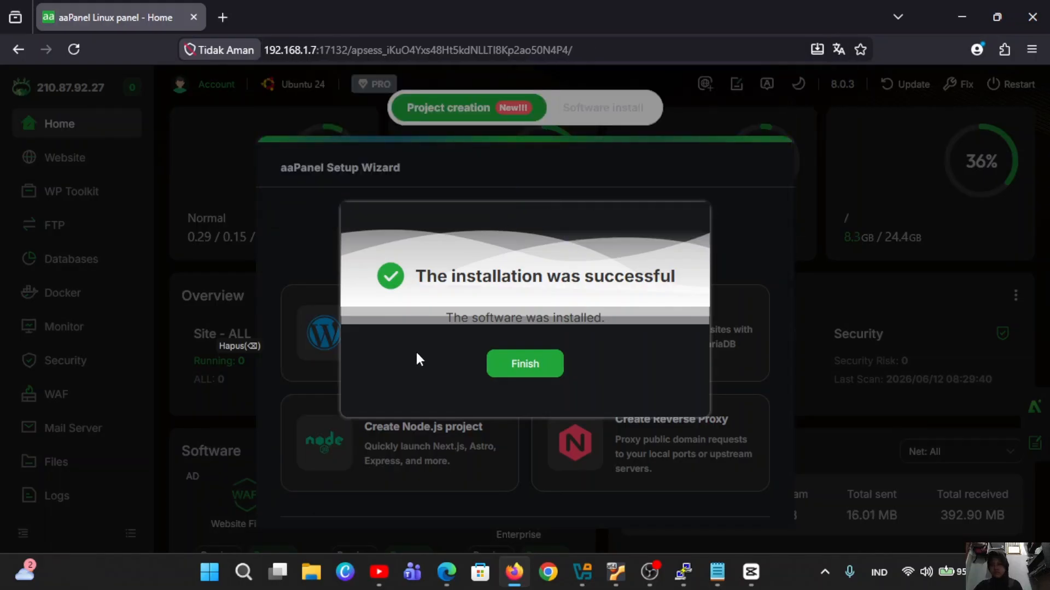
click(525, 368)
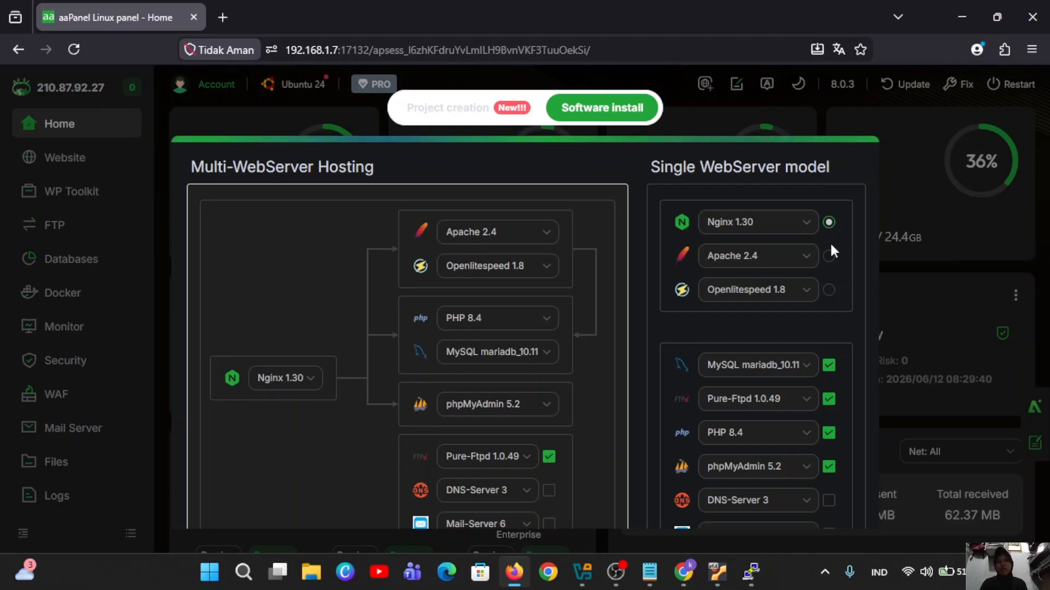
One-click install Nginx 1.30, mariadb_10.11, Pure-Ftpd 1.0.49, PHP 8.4 and phpMyAdmin 5.2.
scroll(801, 335, down, 3)
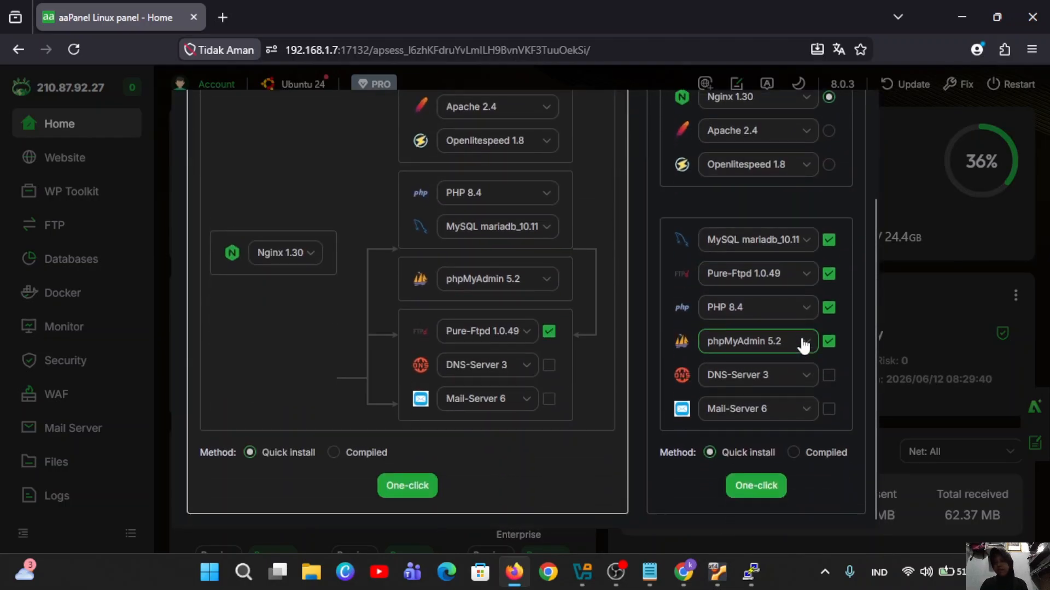
scroll(803, 345, up, 2)
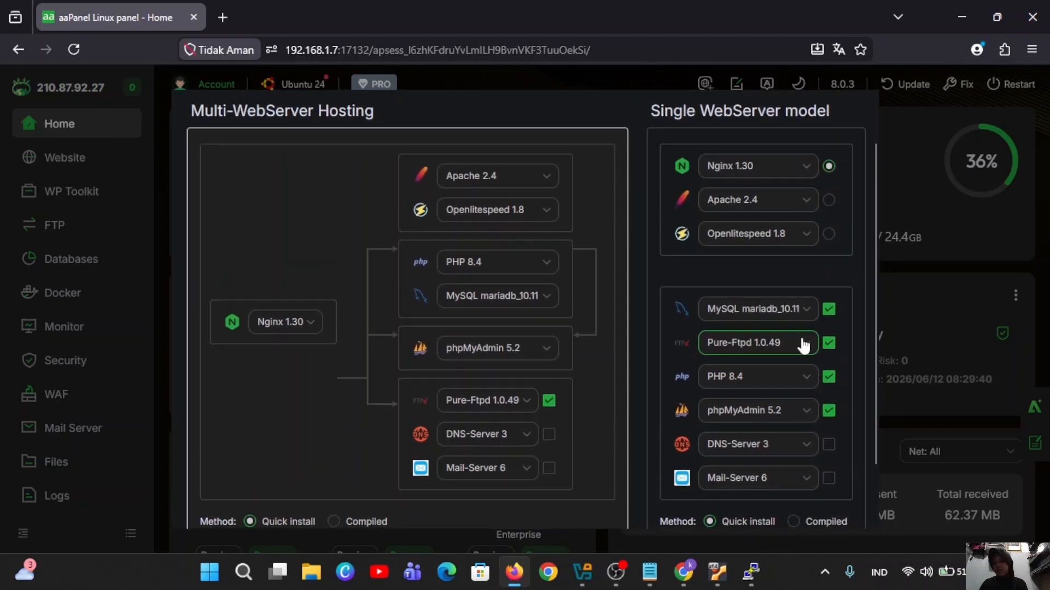
scroll(803, 345, down, 2)
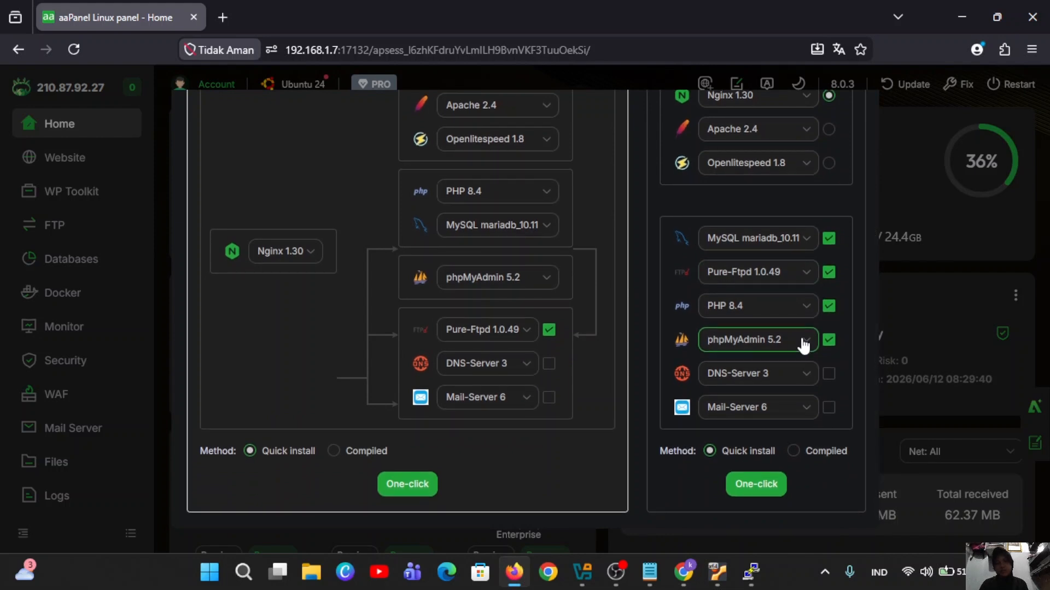
click(762, 483)
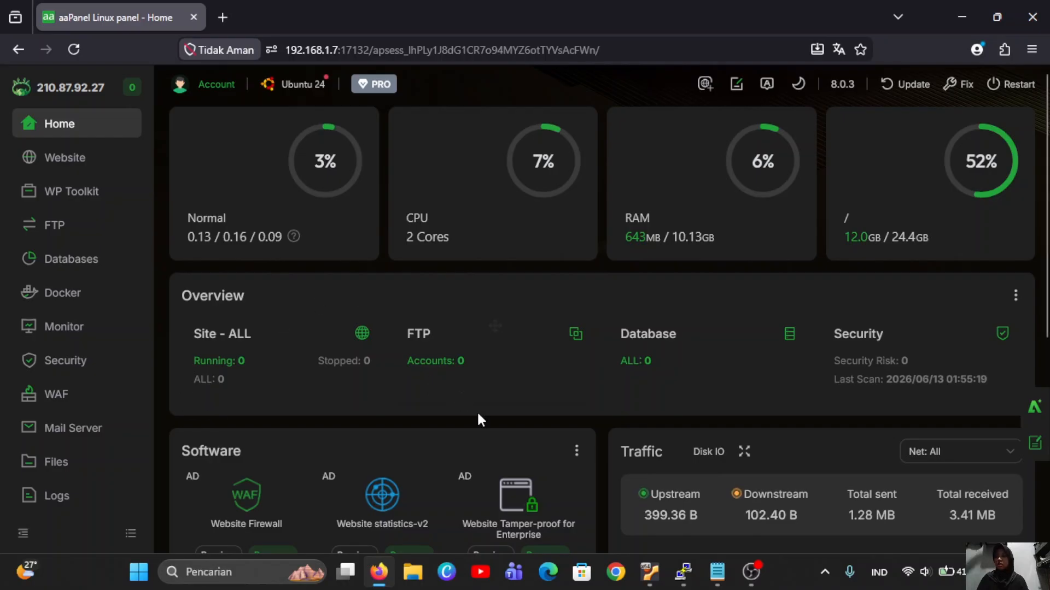
Tour the Website, Databases, Security, Files and App Store pages, ending on the Global settings.
scroll(477, 411, down, 3)
scroll(480, 421, up, 3)
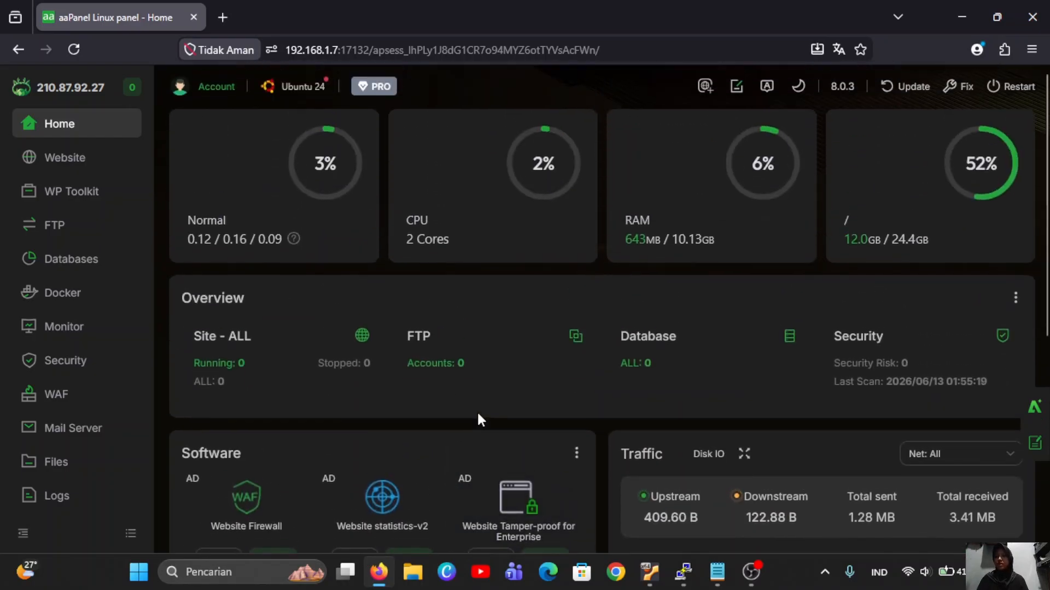
scroll(479, 420, down, 2)
scroll(477, 411, up, 2)
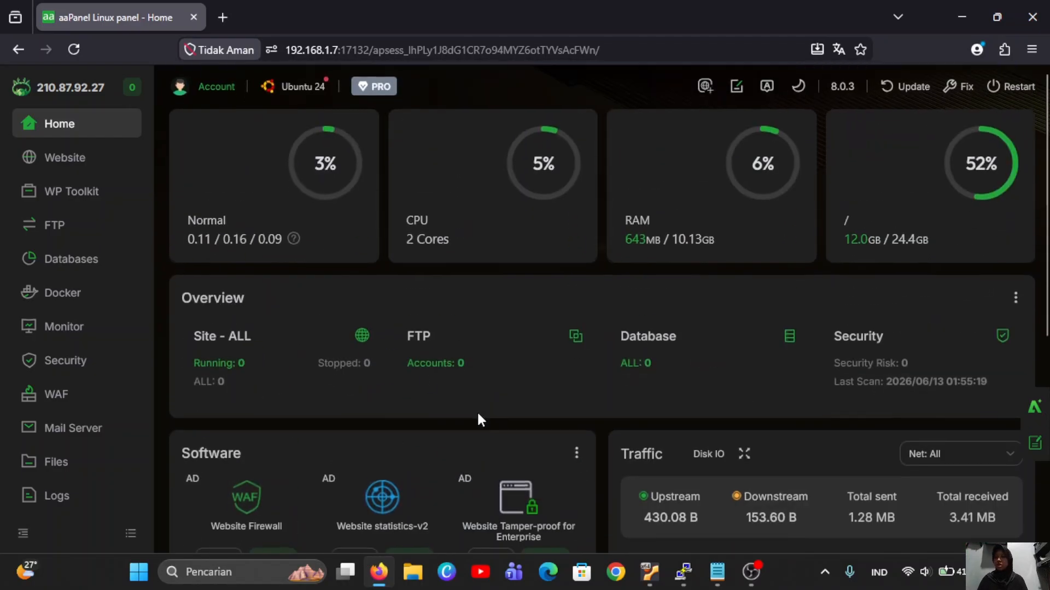
click(102, 159)
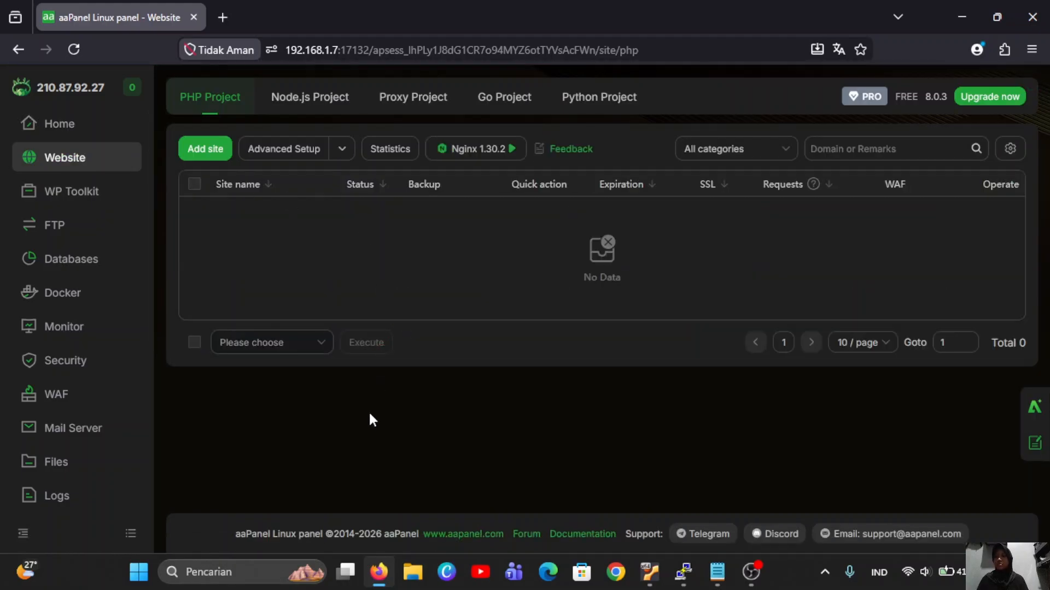
click(114, 263)
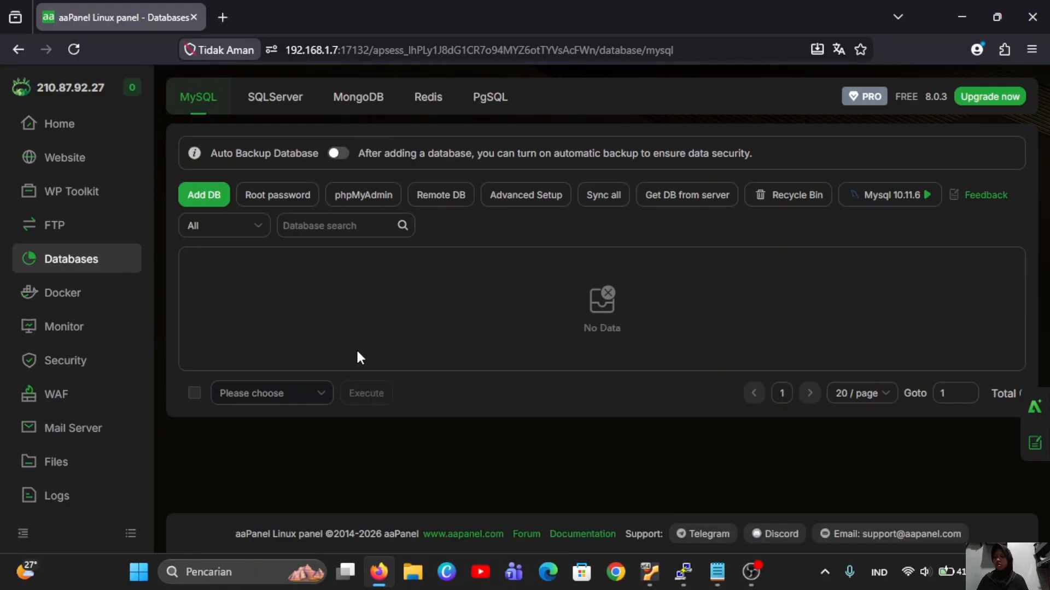
click(70, 363)
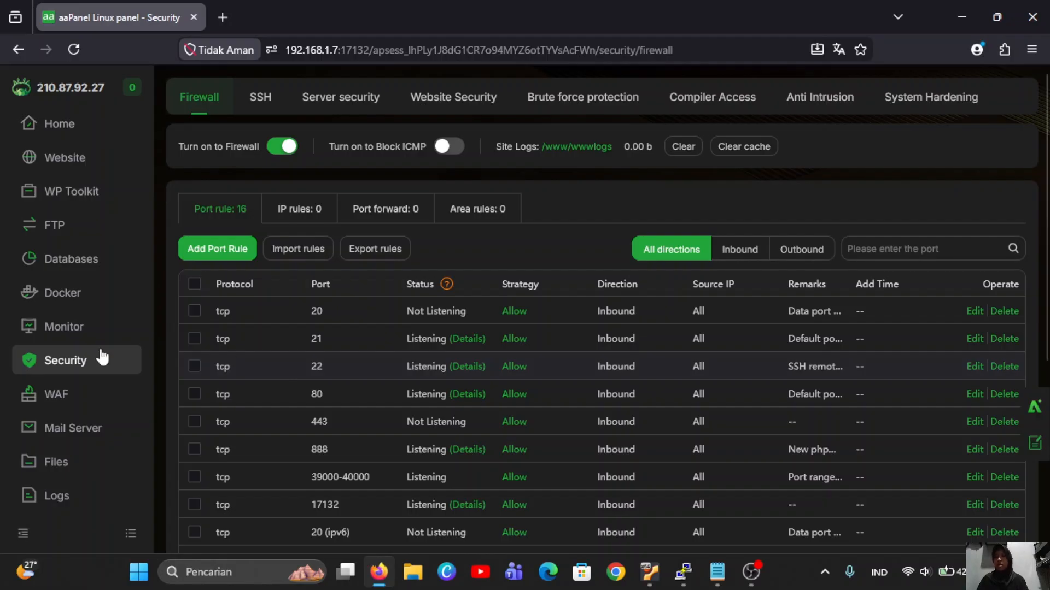
click(81, 462)
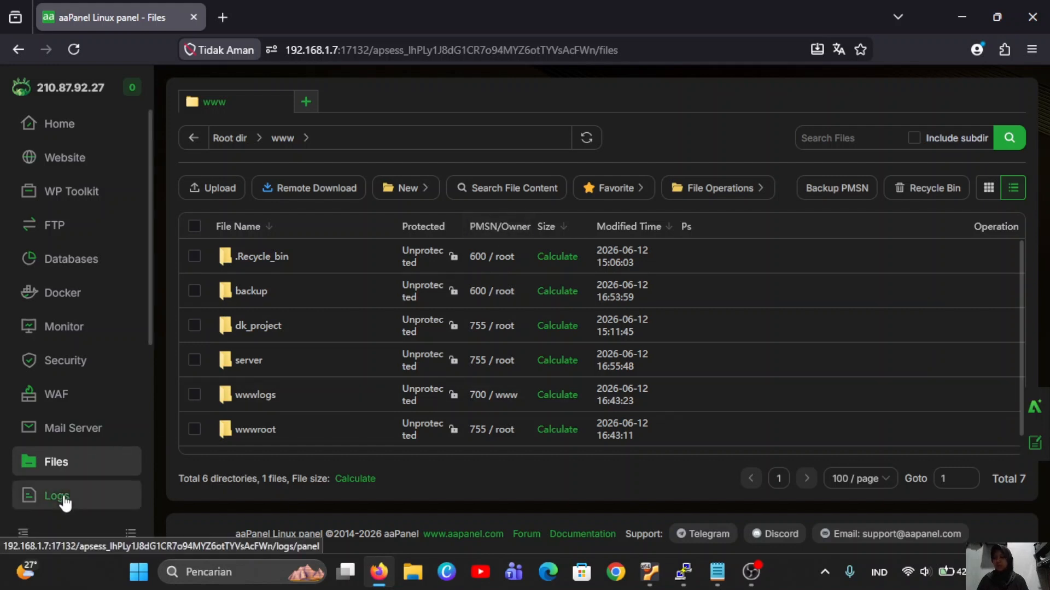
scroll(64, 500, down, 5)
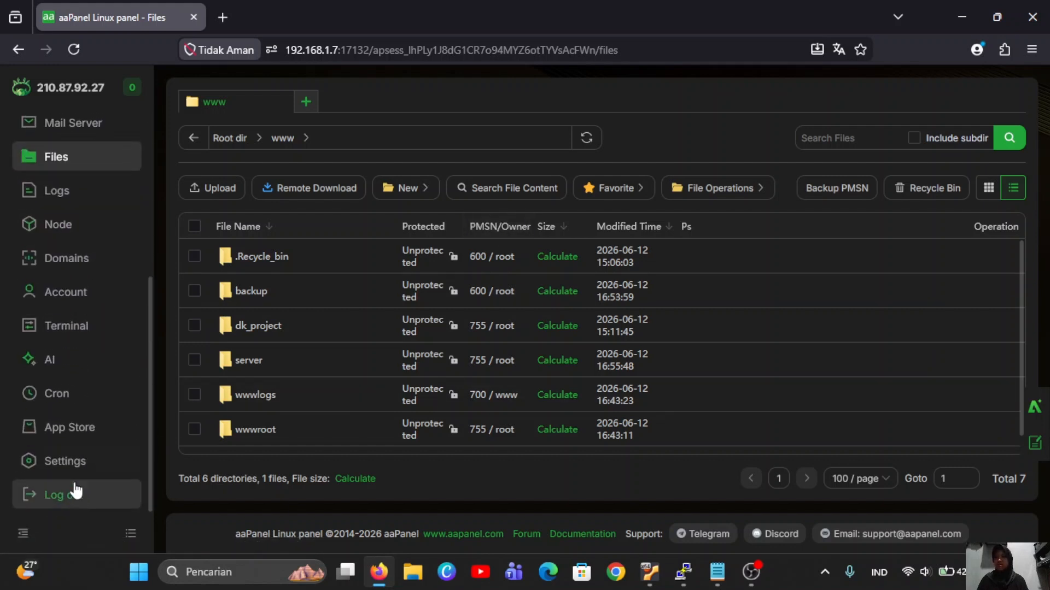
click(102, 432)
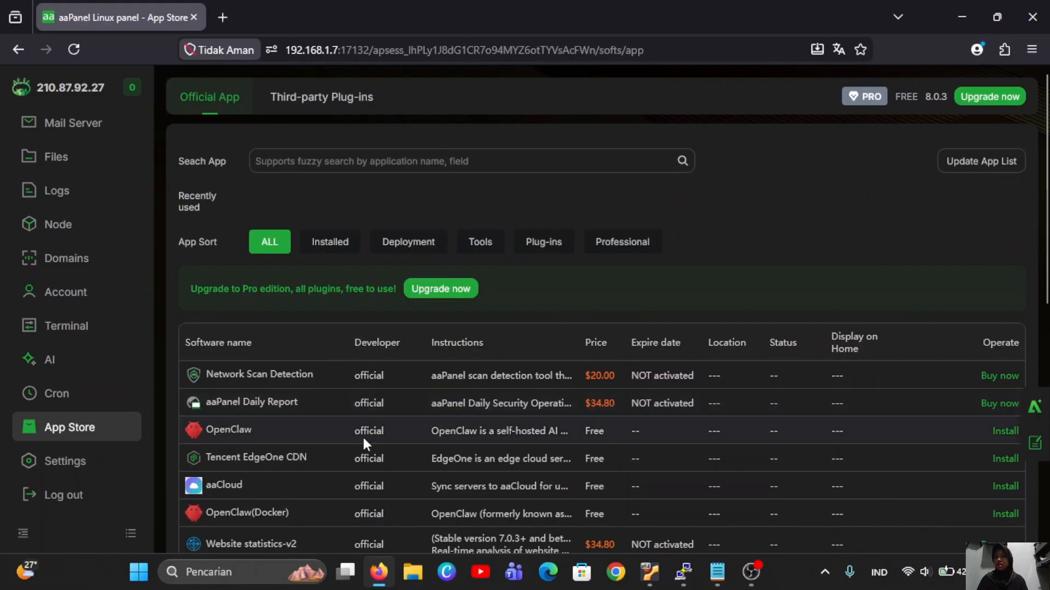
click(90, 462)
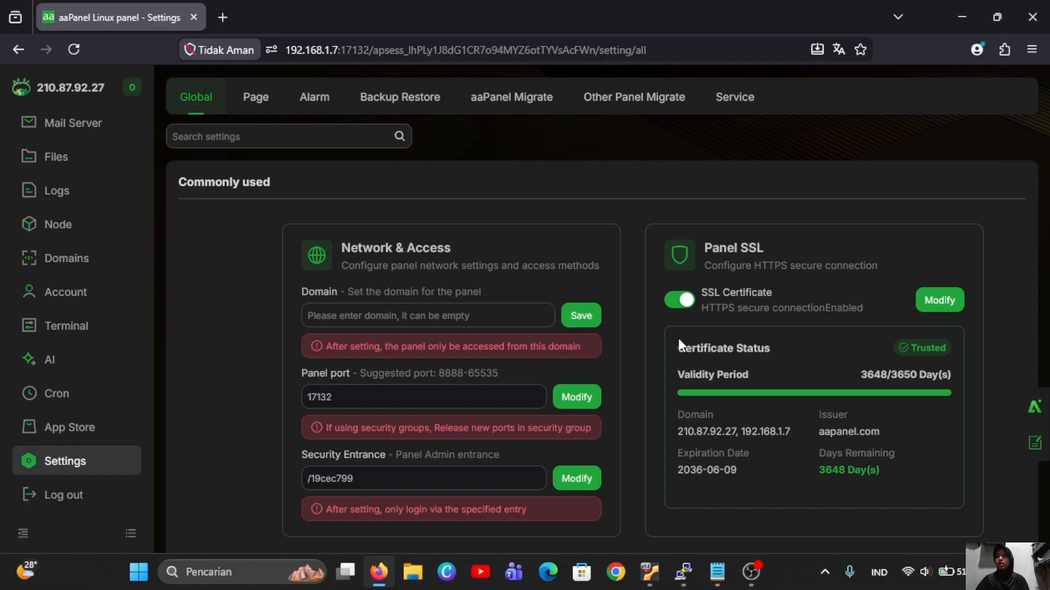
Change the panel username to a new name, confirming with the current password.
scroll(678, 338, down, 5)
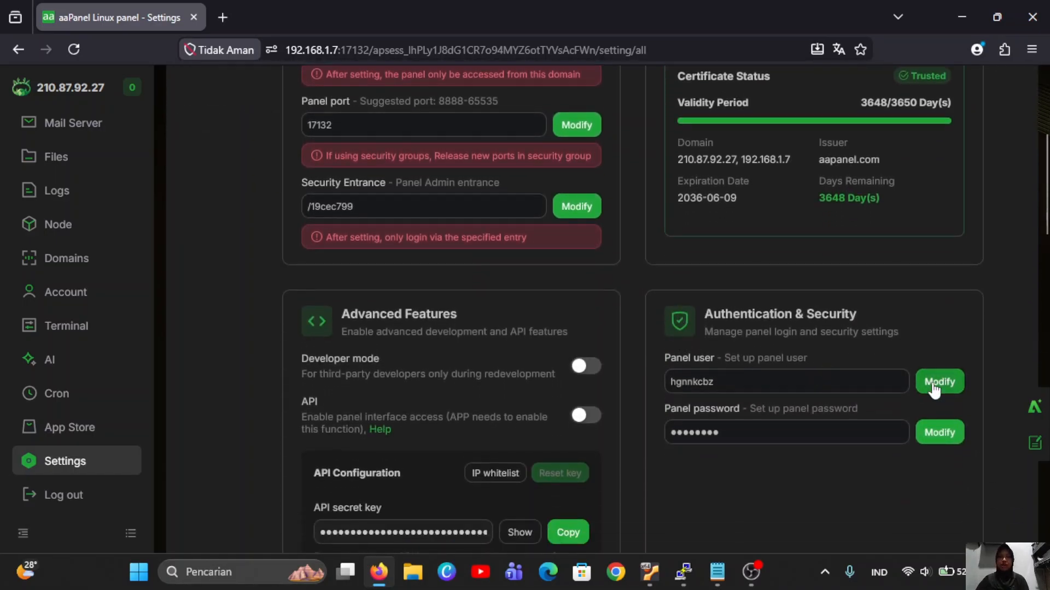
click(935, 382)
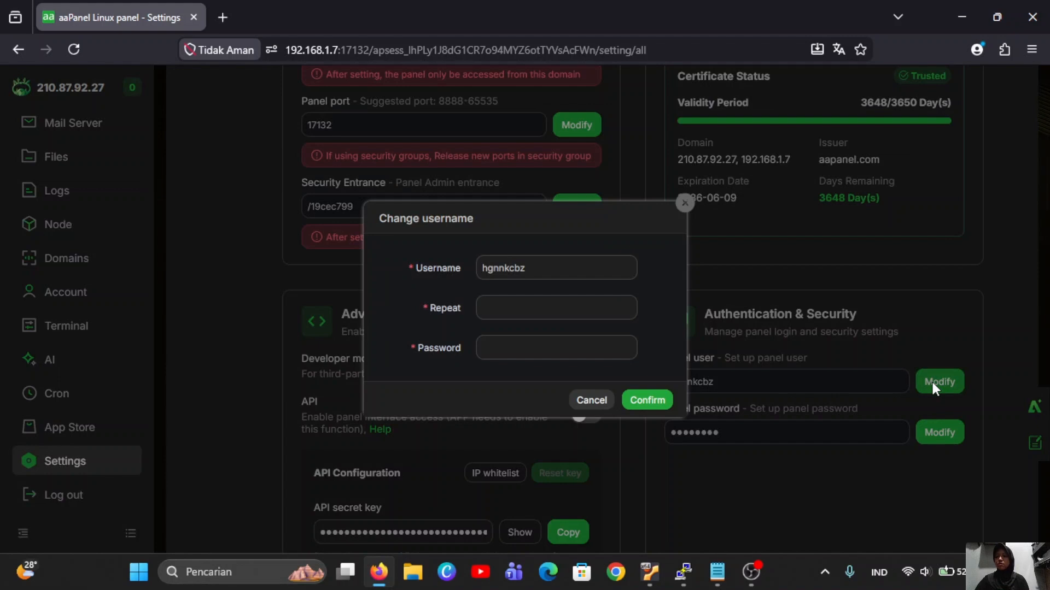
click(602, 270)
key(BackSpace)
key(BackSpace)
key(BackSpace)
key(BackSpace)
key(BackSpace)
key(BackSpace)
key(BackSpace)
key(BackSpace)
text(k)
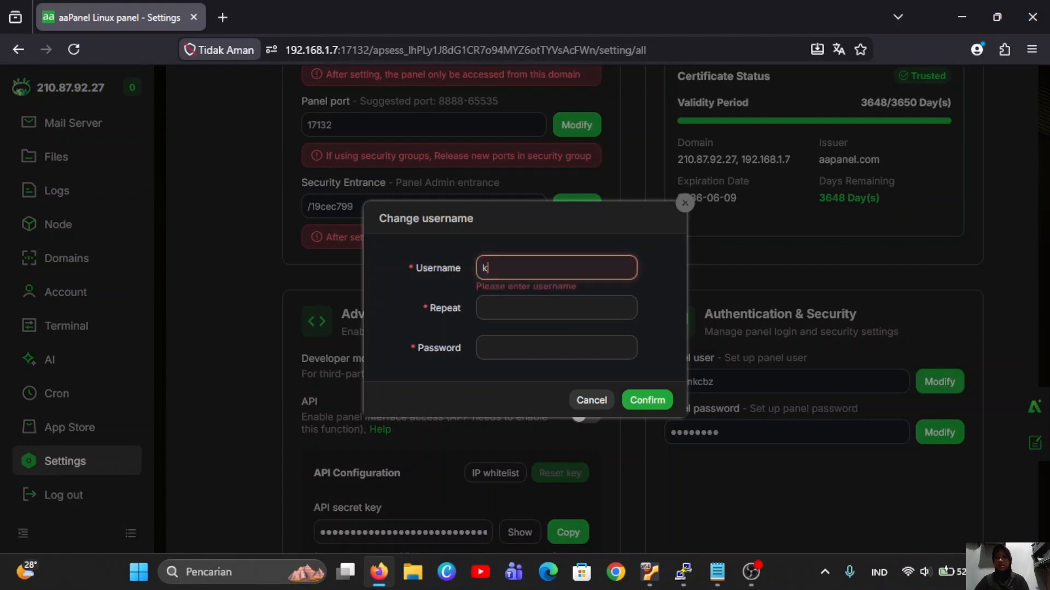
text(ayla)
click(572, 299)
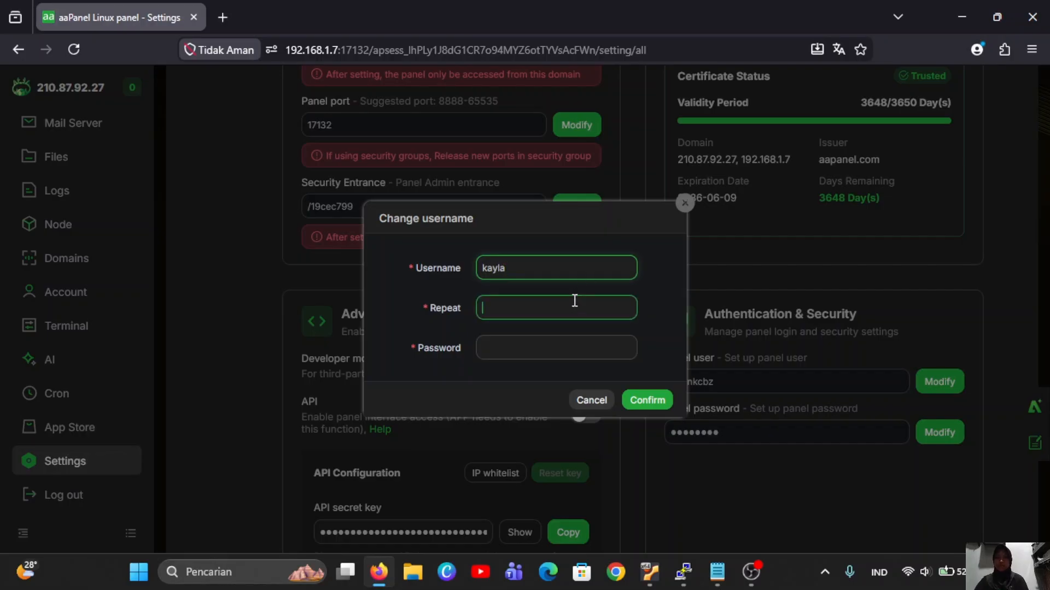
text(kayla)
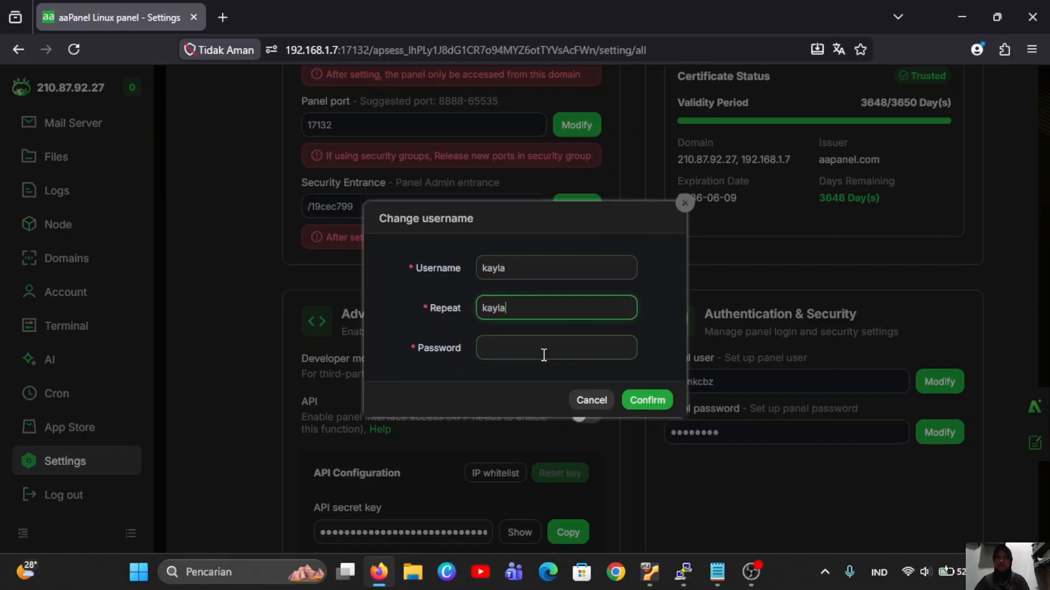
click(542, 353)
key(ctrl+v)
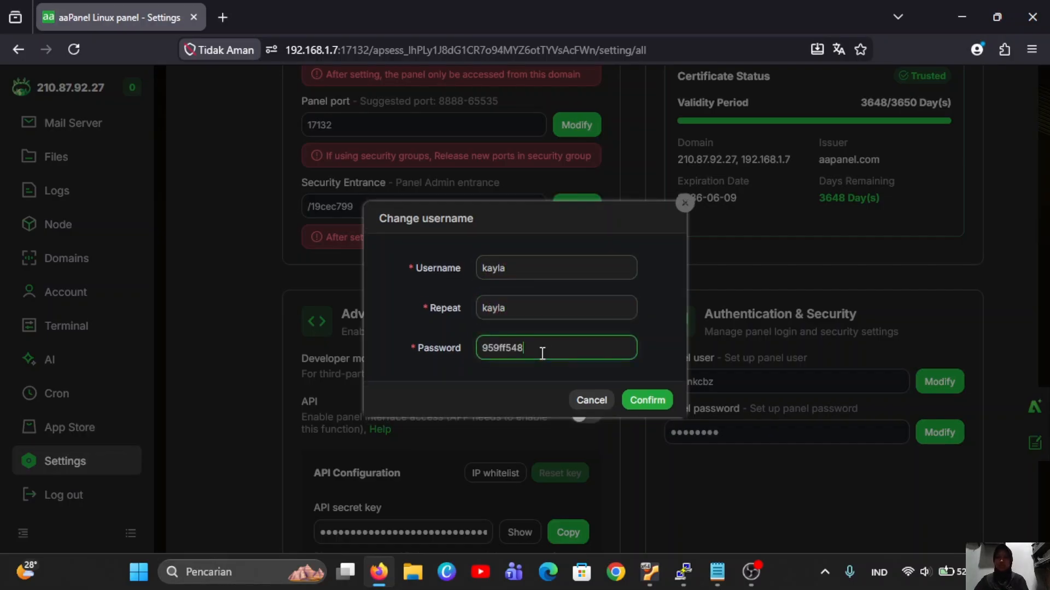
click(644, 403)
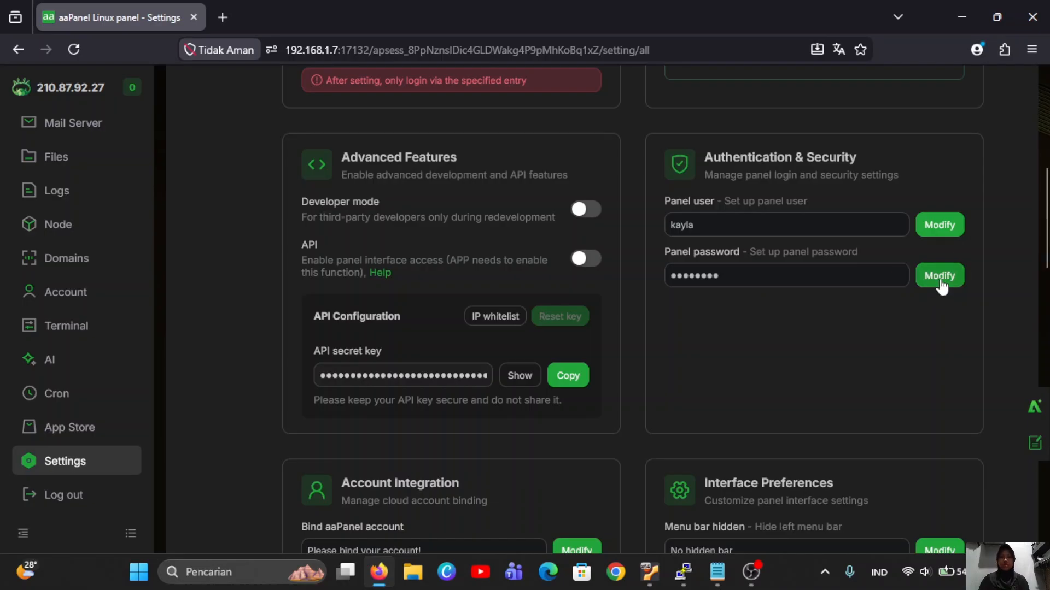
Replace the panel password with a new one, entering the old password first.
click(937, 275)
click(549, 274)
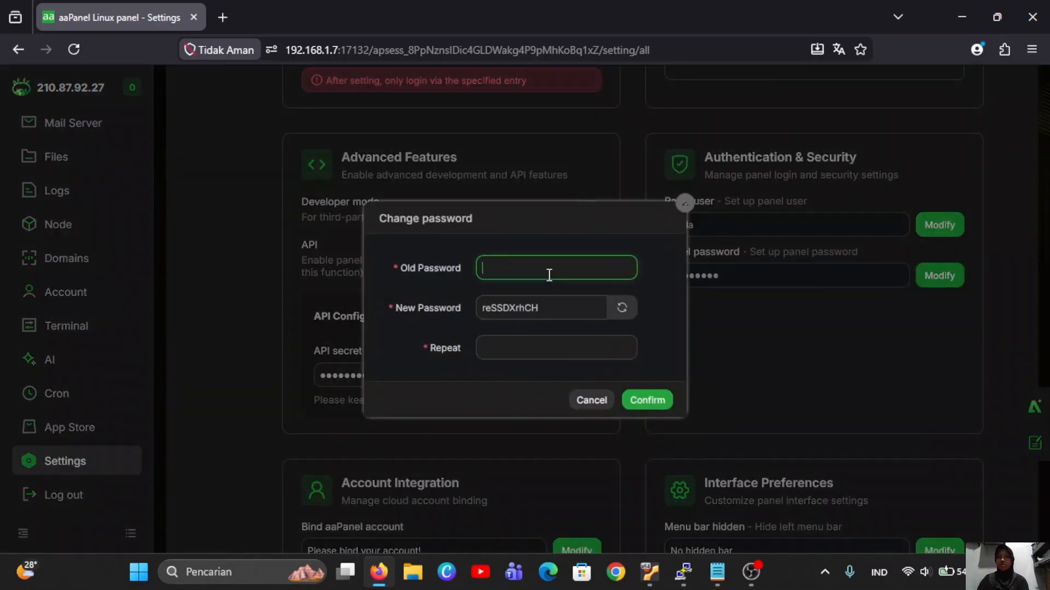
key(ctrl+v)
click(541, 307)
key(BackSpace)
key(BackSpace)
key(BackSpace)
key(BackSpace)
key(BackSpace)
key(BackSpace)
key(BackSpace)
key(BackSpace)
key(BackSpace)
key(BackSpace)
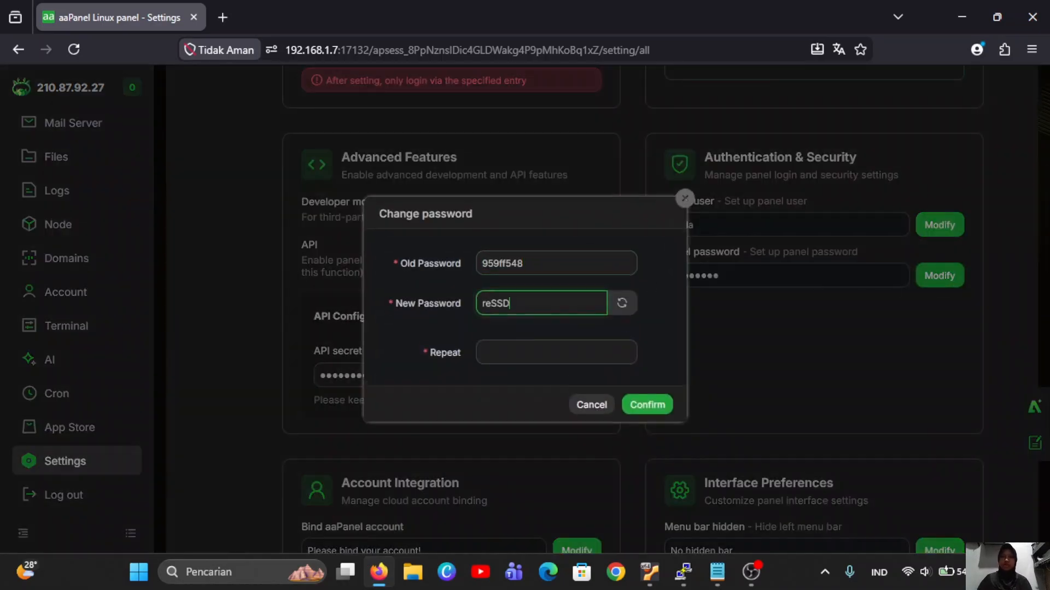
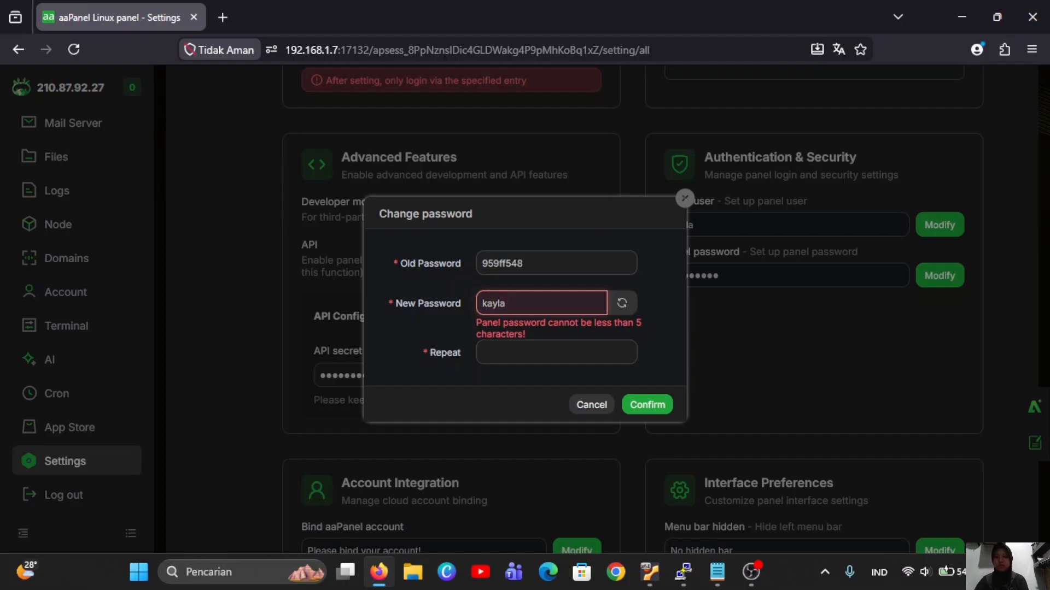
click(516, 339)
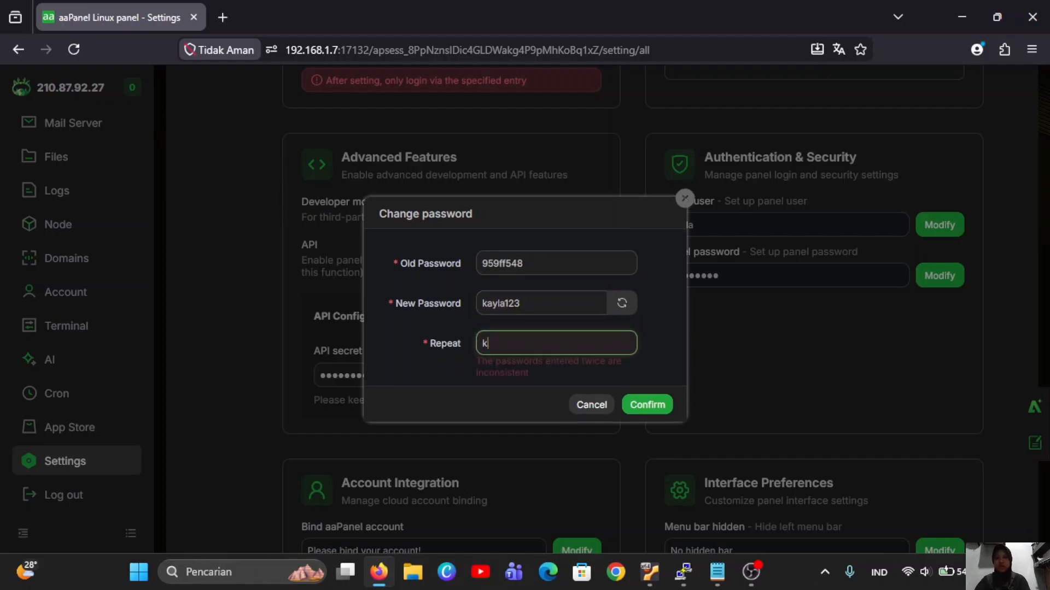
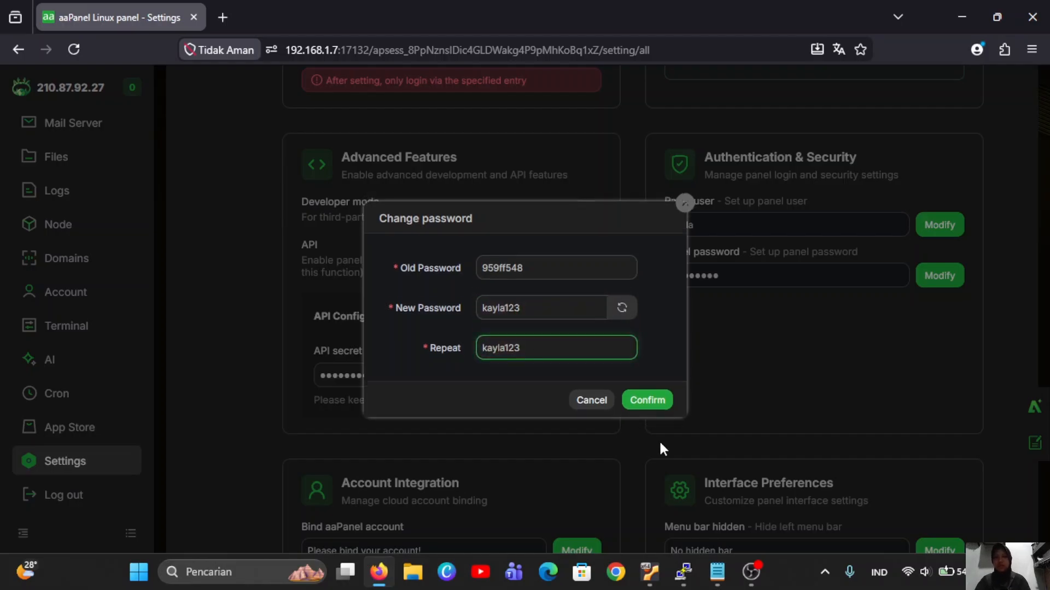
click(658, 401)
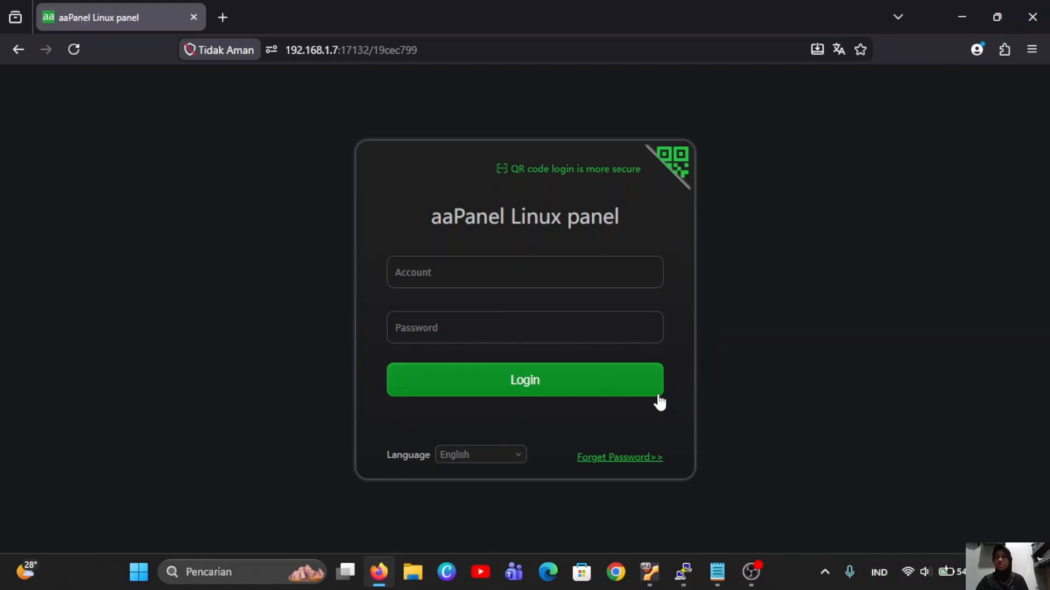
Log in with the new panel username, password and captcha, re-entering the password once.
click(569, 270)
text(kay)
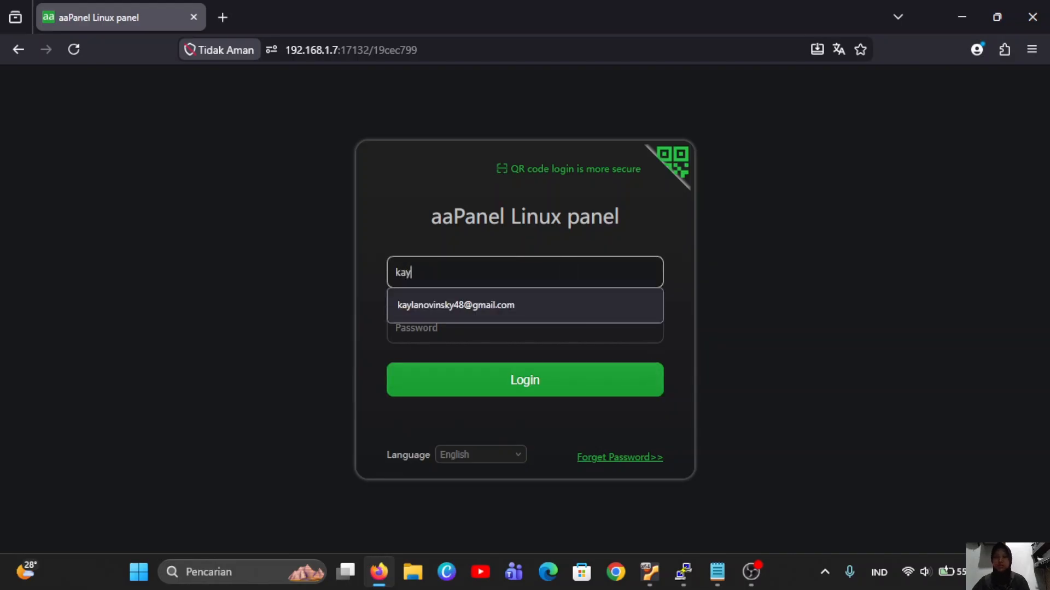
text(la)
click(506, 335)
text(••)
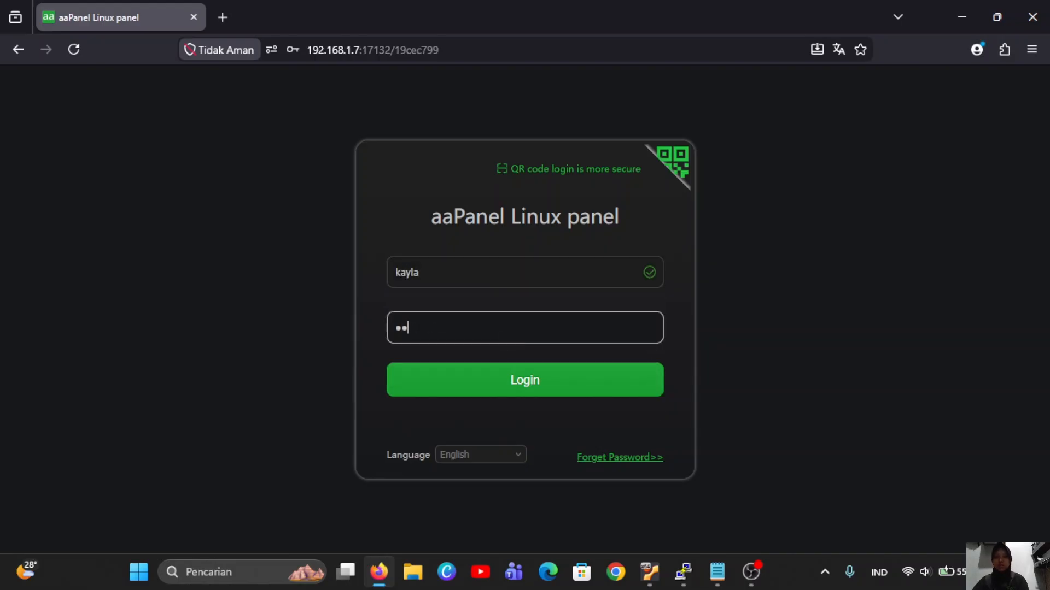
text(•••••••)
click(533, 387)
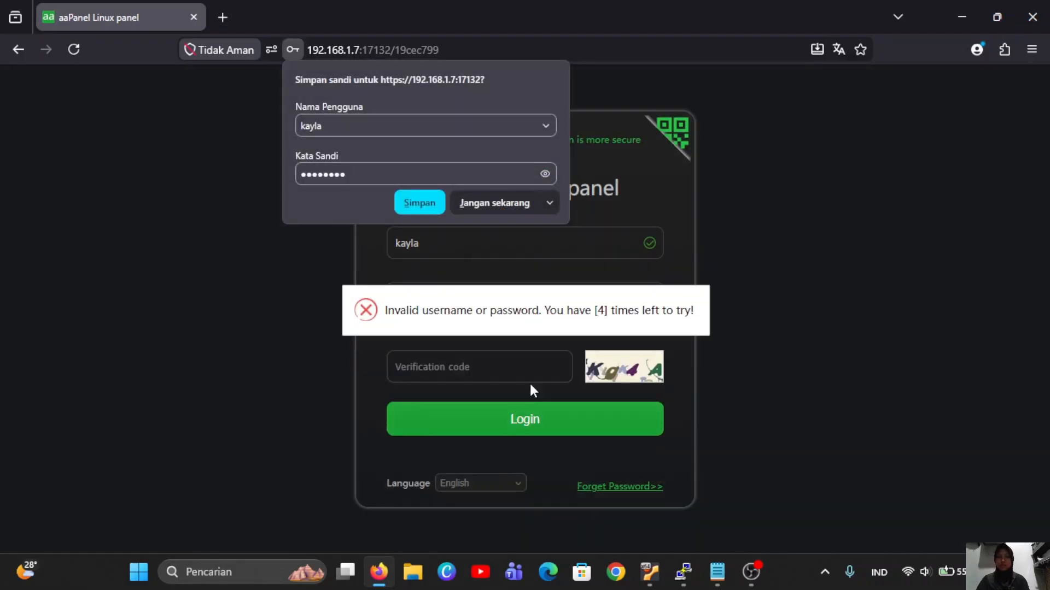
click(497, 306)
text(•)
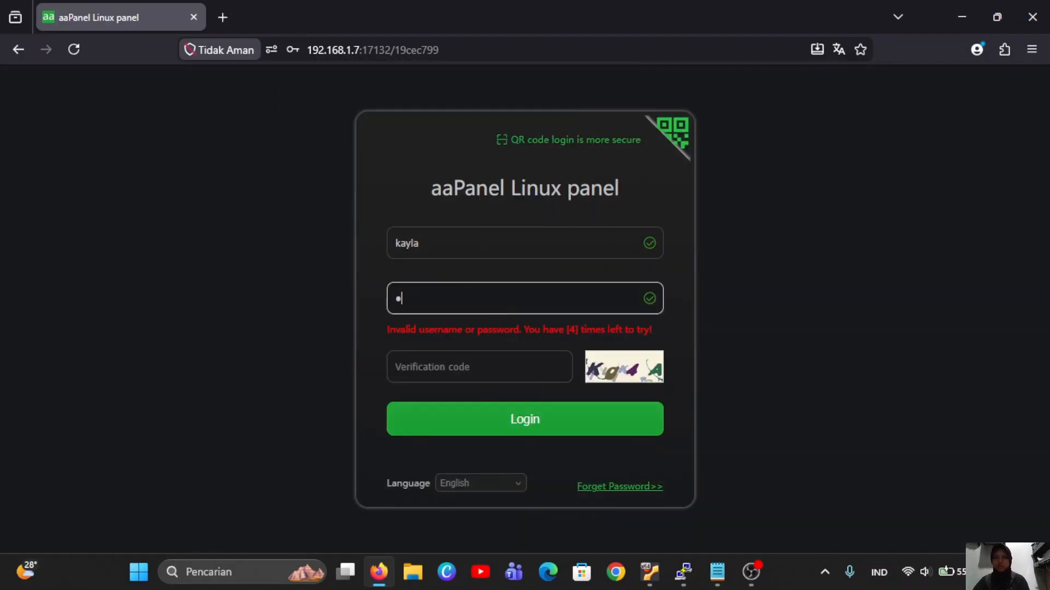
text(•••••)
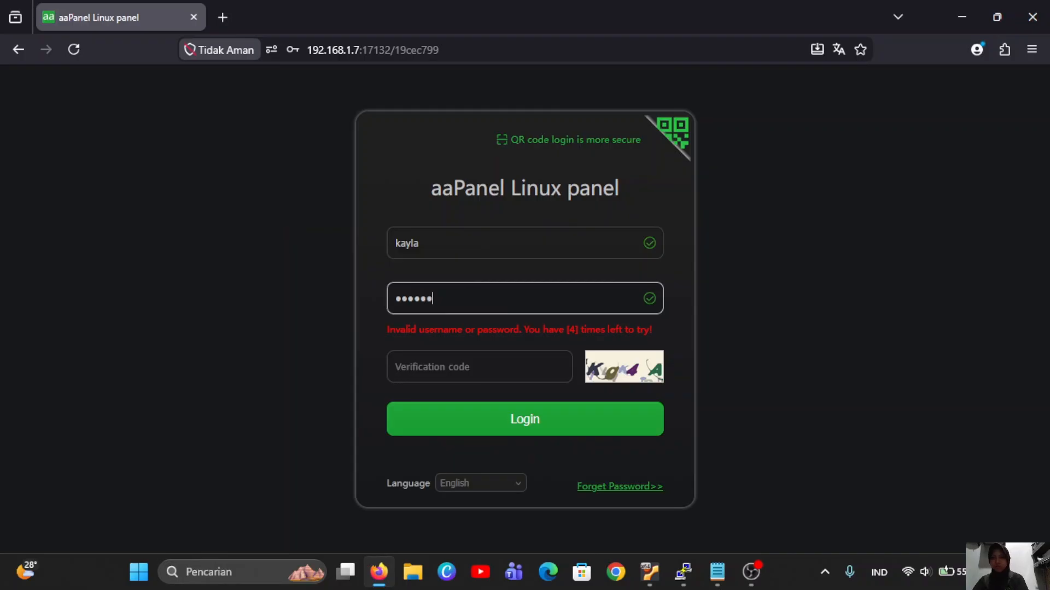
text(••)
click(471, 374)
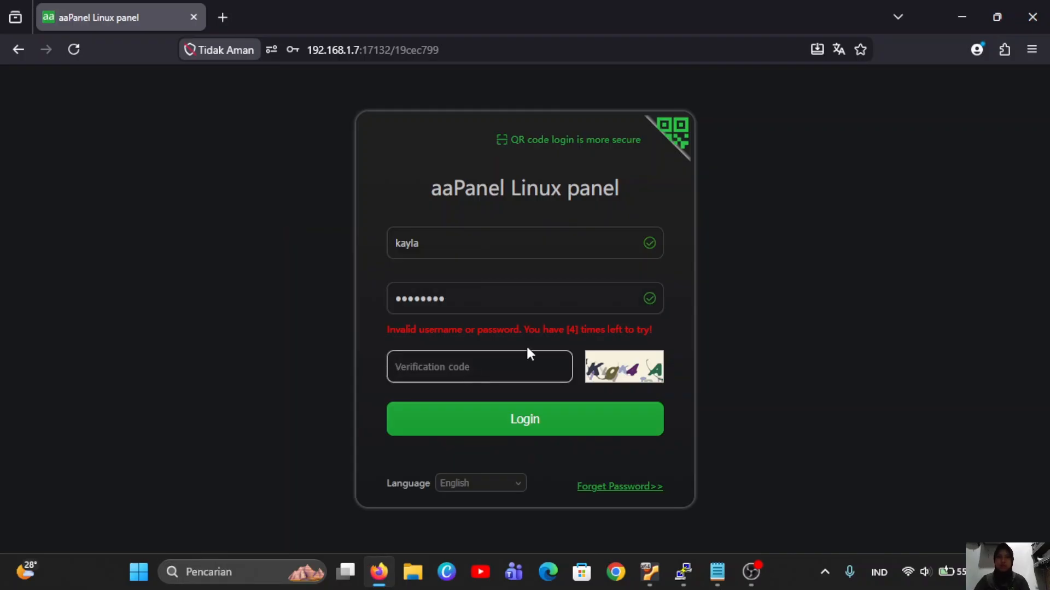
text(Kg)
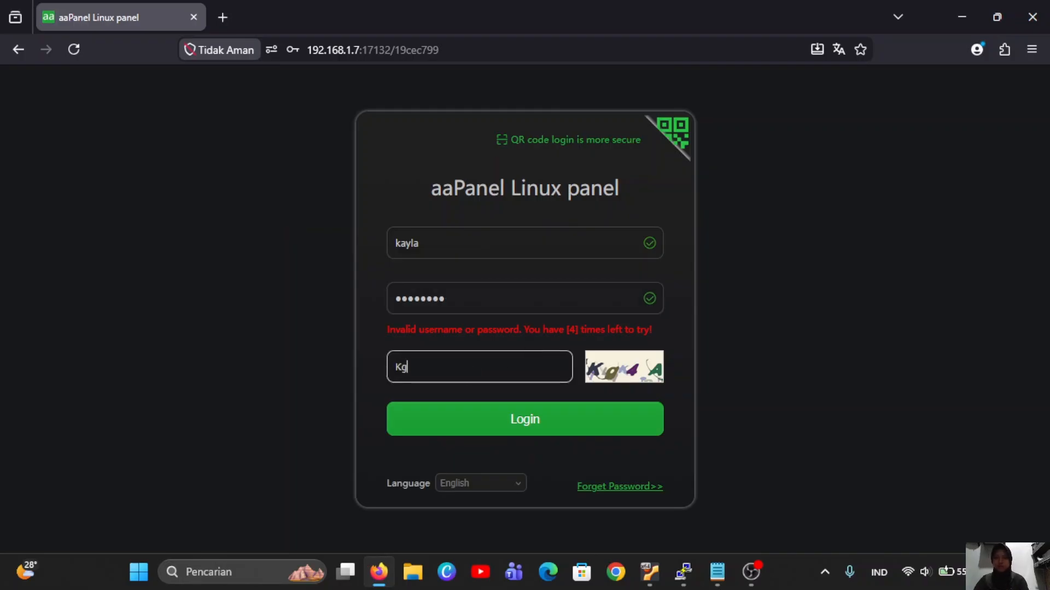
text(4A)
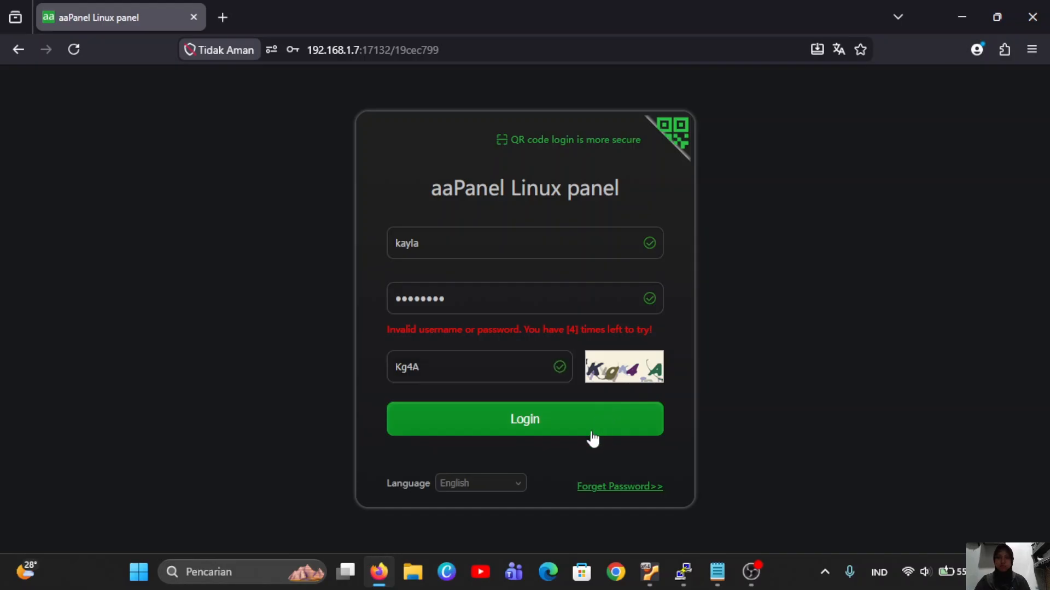
click(592, 433)
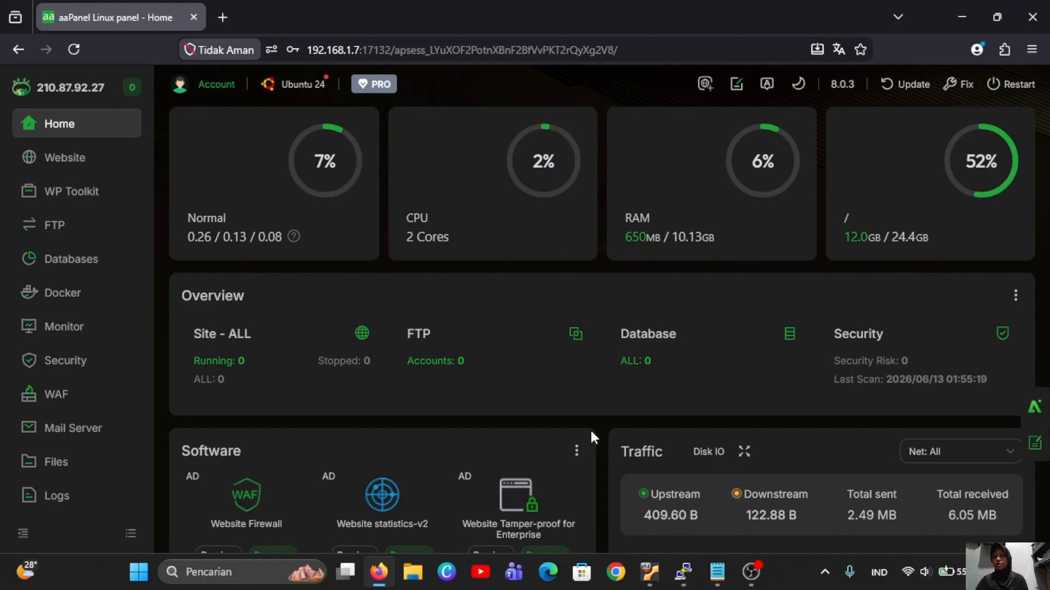
Add a MySQL database and matching user, replacing the generated password with a custom one.
click(84, 260)
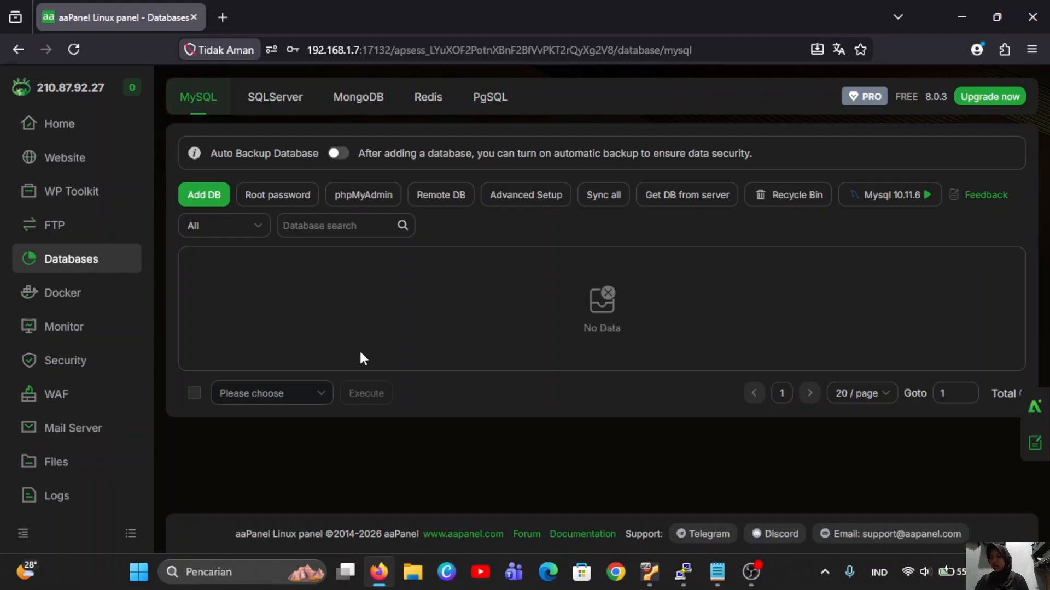
click(214, 200)
click(461, 212)
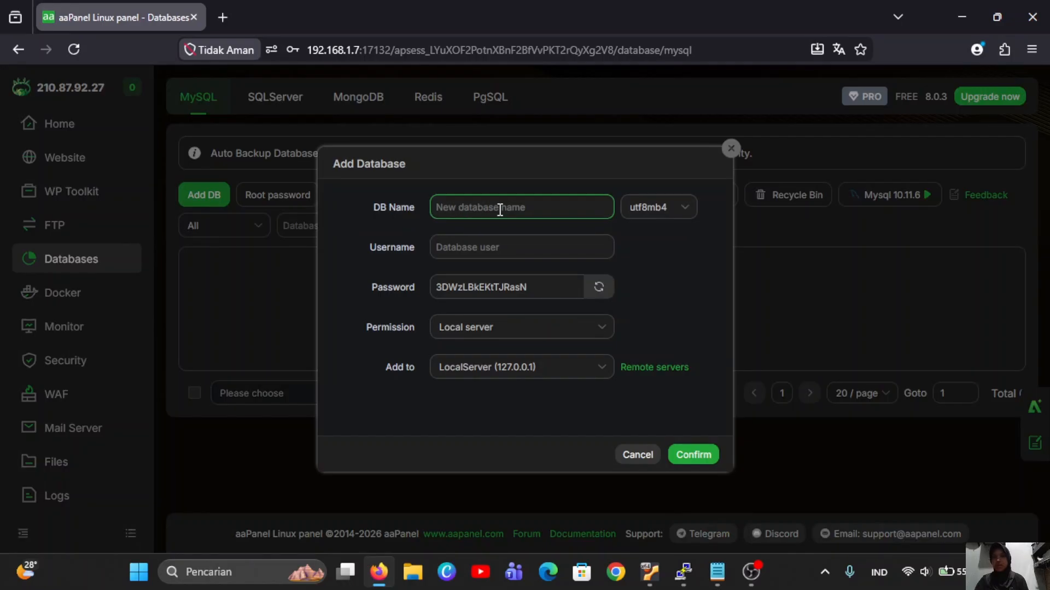
text(kayla)
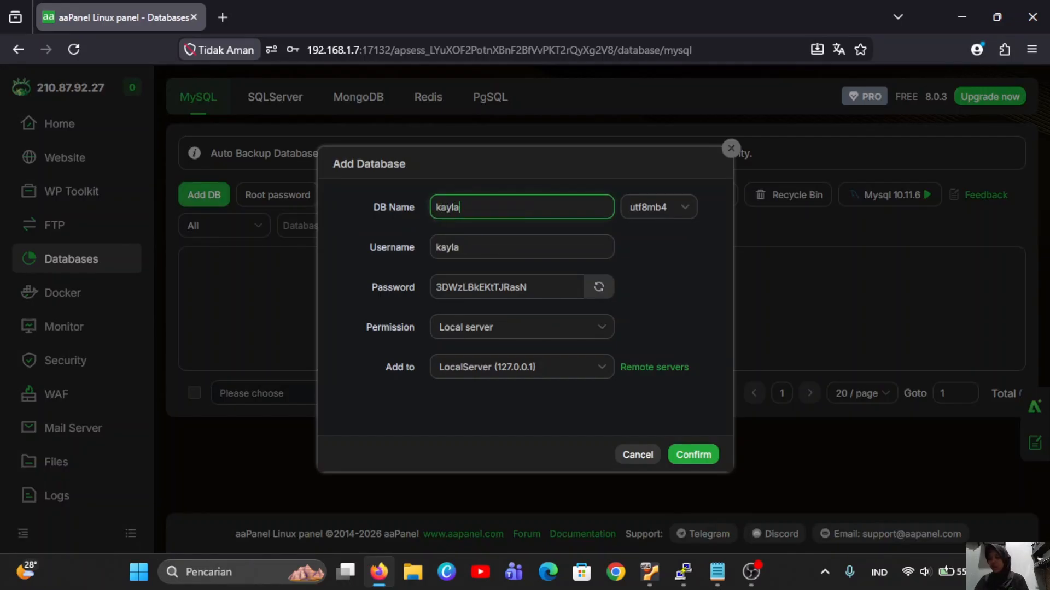
click(539, 285)
key(BackSpace)
key(BackSpace)
key(BackSpace)
key(BackSpace)
key(BackSpace)
key(BackSpace)
key(BackSpace)
key(BackSpace)
key(BackSpace)
key(BackSpace)
key(BackSpace)
key(BackSpace)
key(BackSpace)
key(BackSpace)
key(BackSpace)
key(BackSpace)
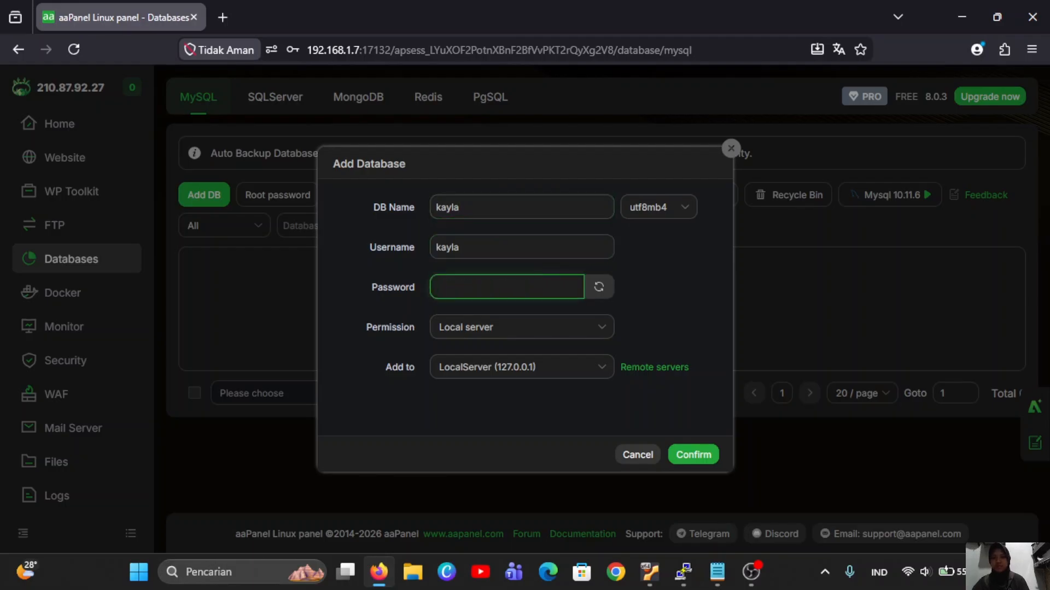
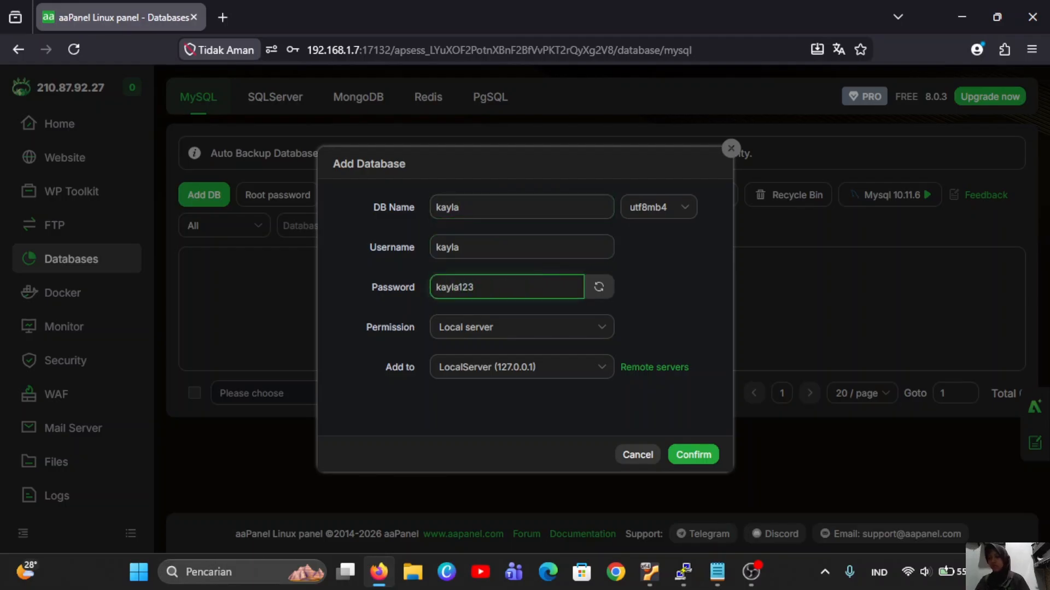
click(698, 462)
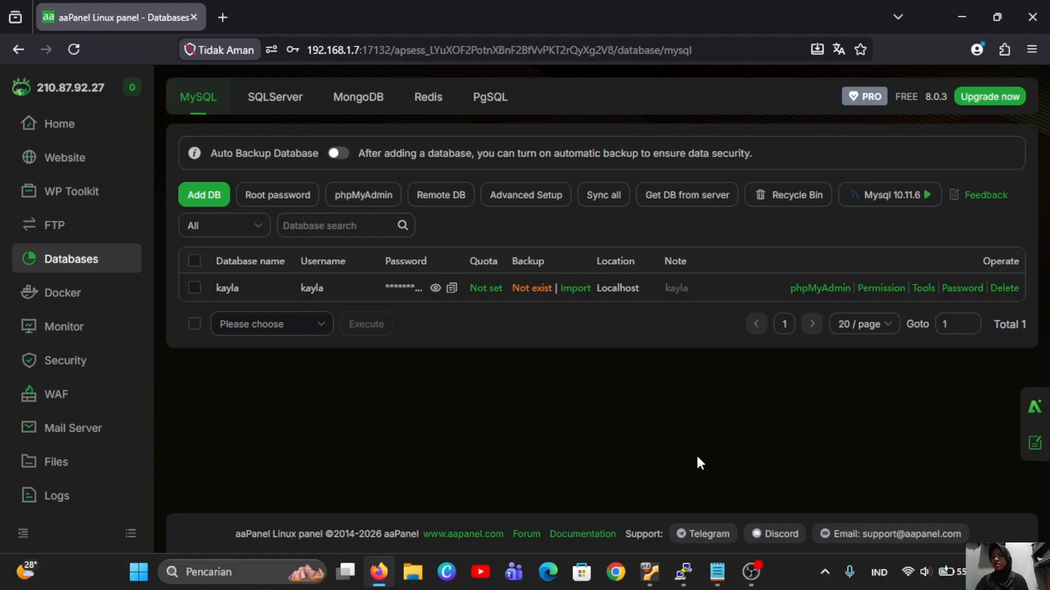
Enable public access in the phpMyAdmin settings.
click(370, 196)
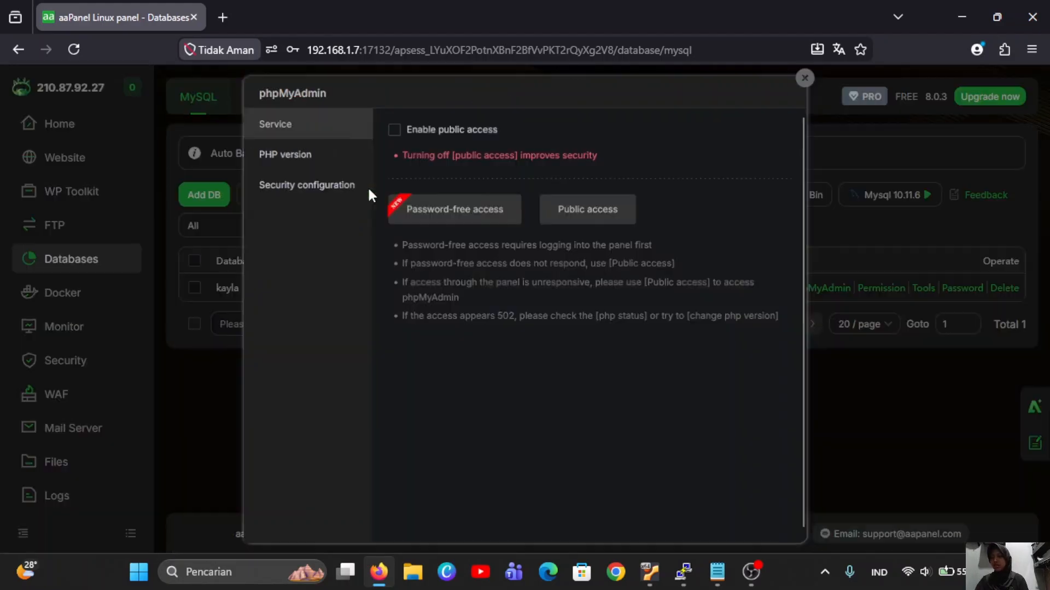
click(808, 76)
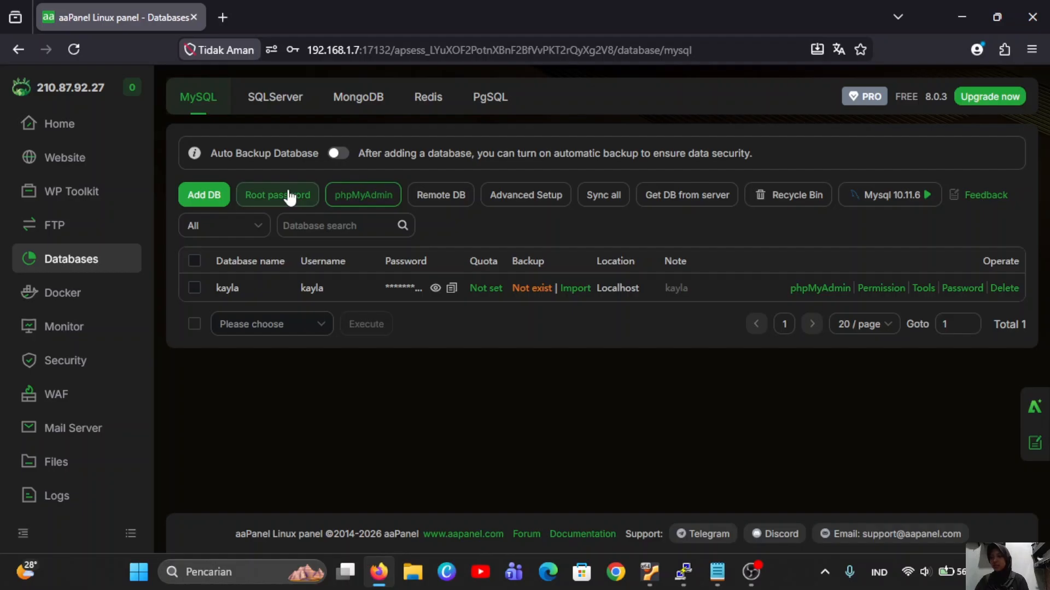
Select the MySQL root password in its dialog, then reopen the phpMyAdmin settings.
click(291, 199)
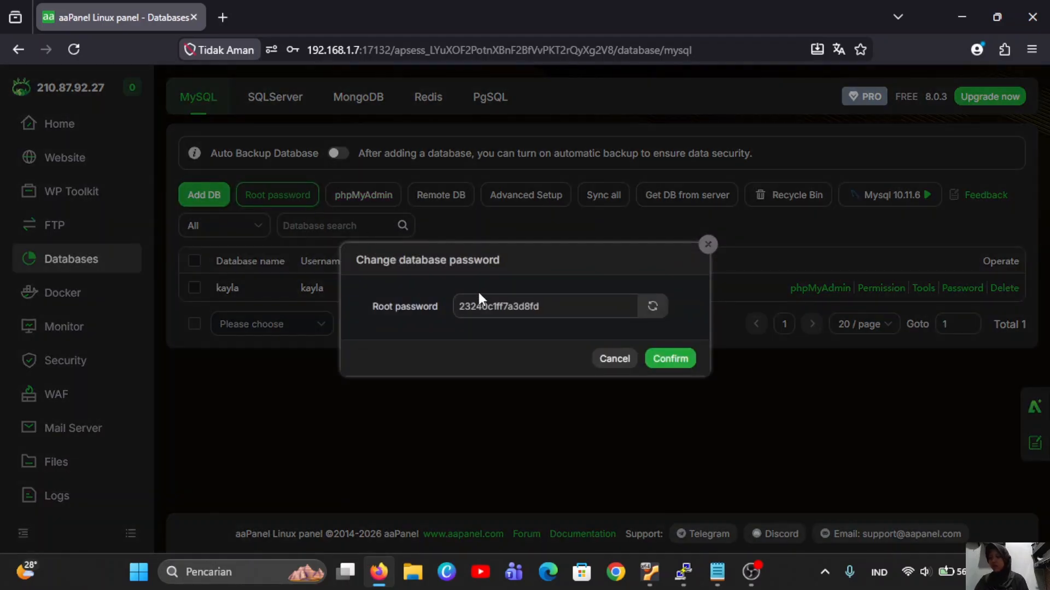
click(479, 308)
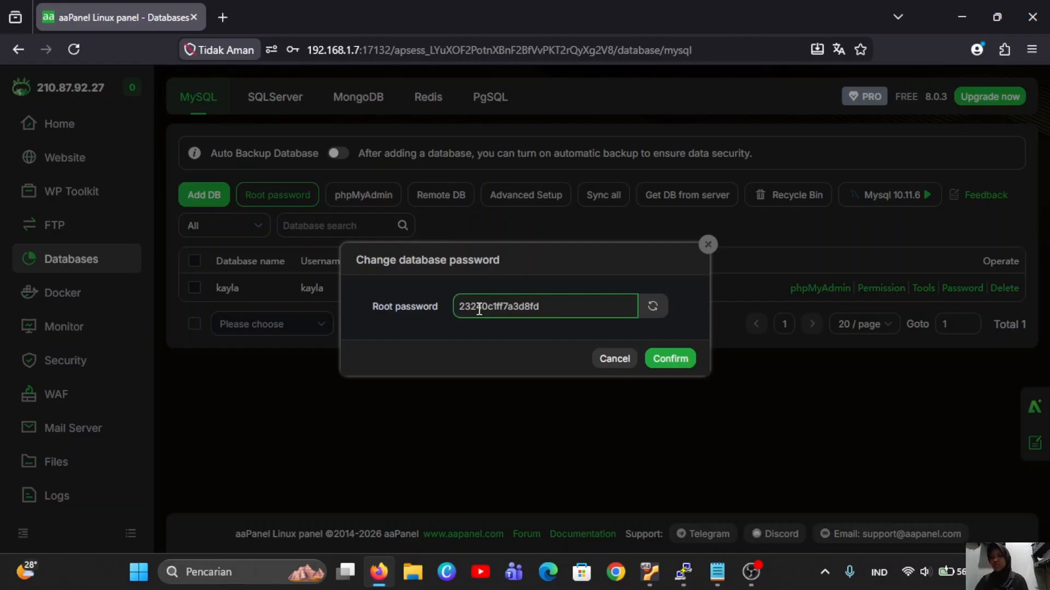
drag(455, 307, 567, 315)
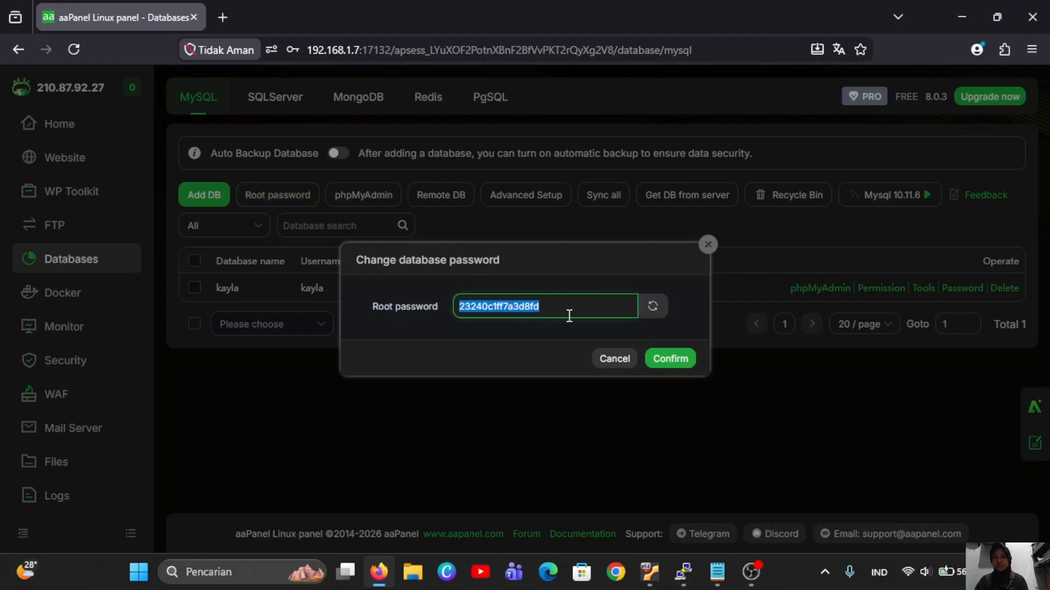
click(707, 246)
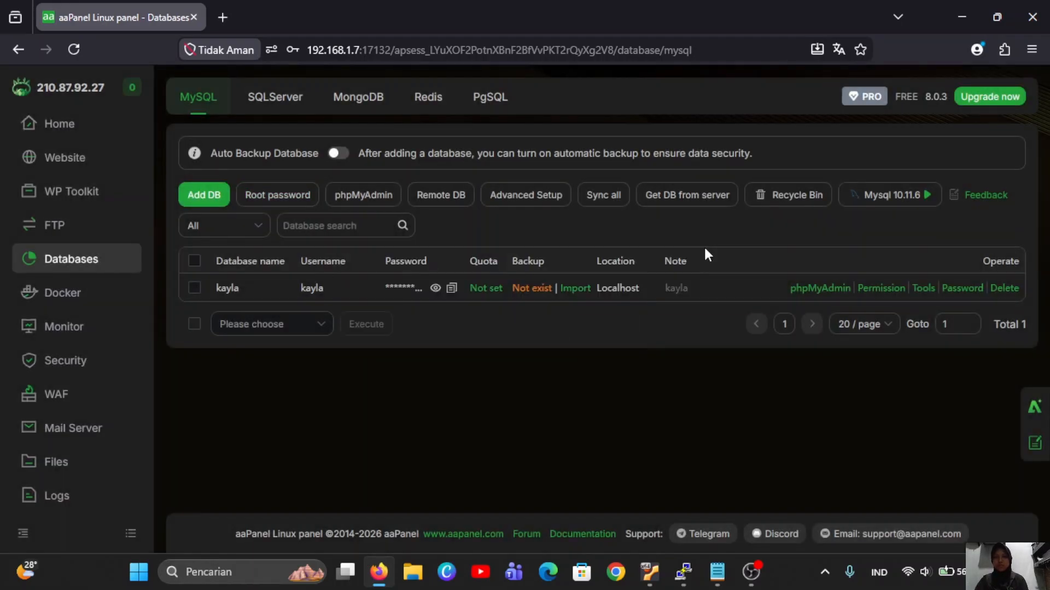
click(339, 195)
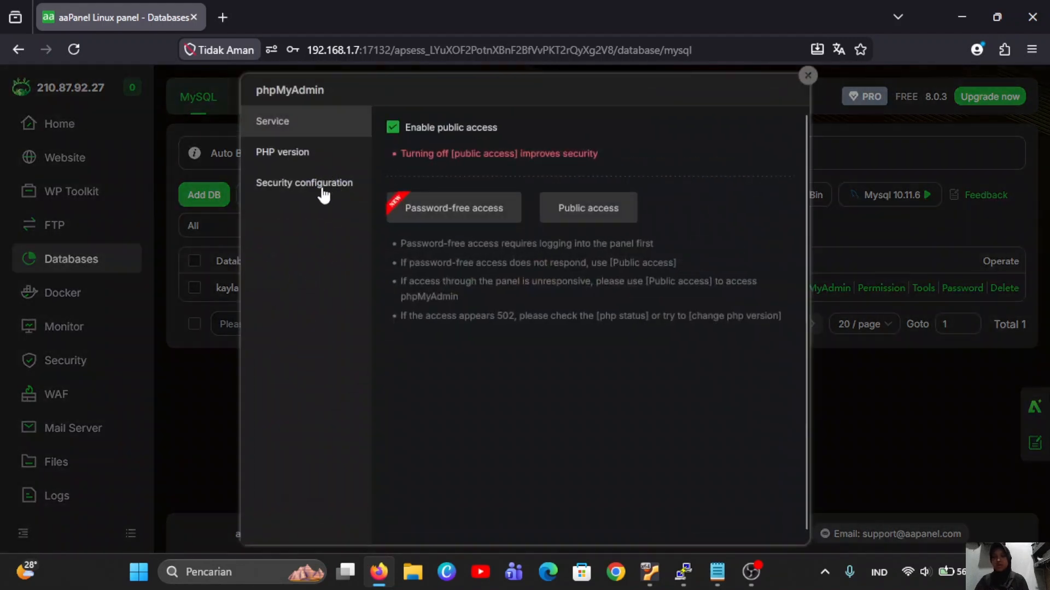
Open phpMyAdmin at 192.168.1.7:887 via public access, bypassing the certificate warning.
click(568, 204)
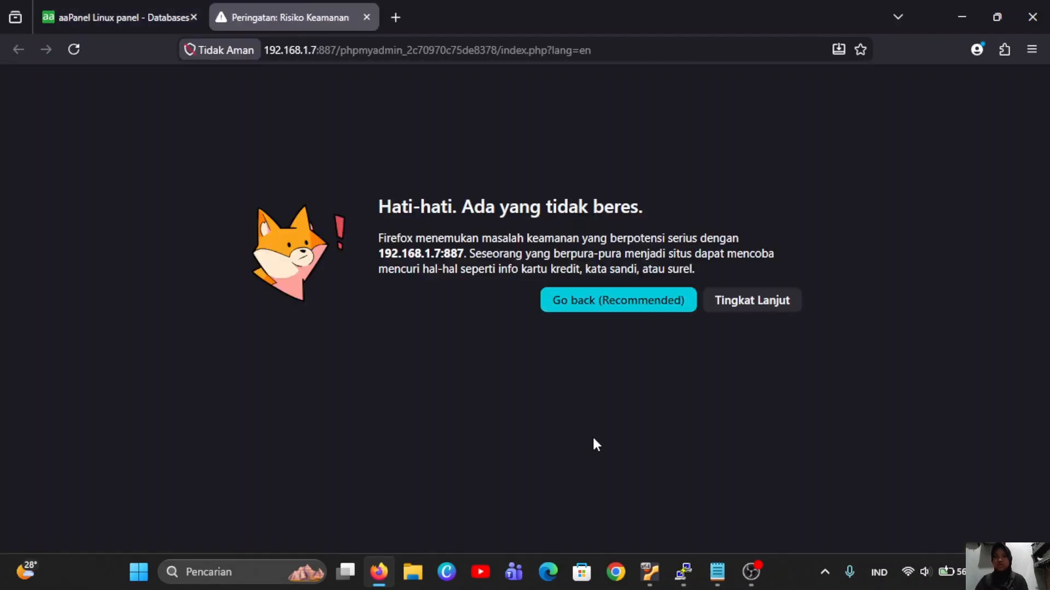
click(749, 302)
scroll(601, 382, down, 3)
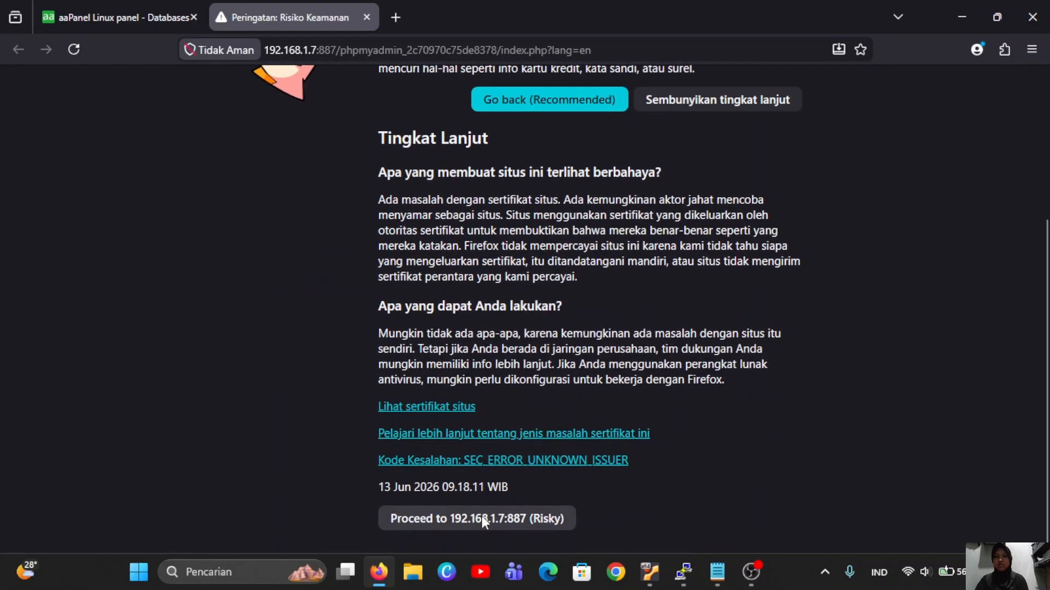
click(448, 517)
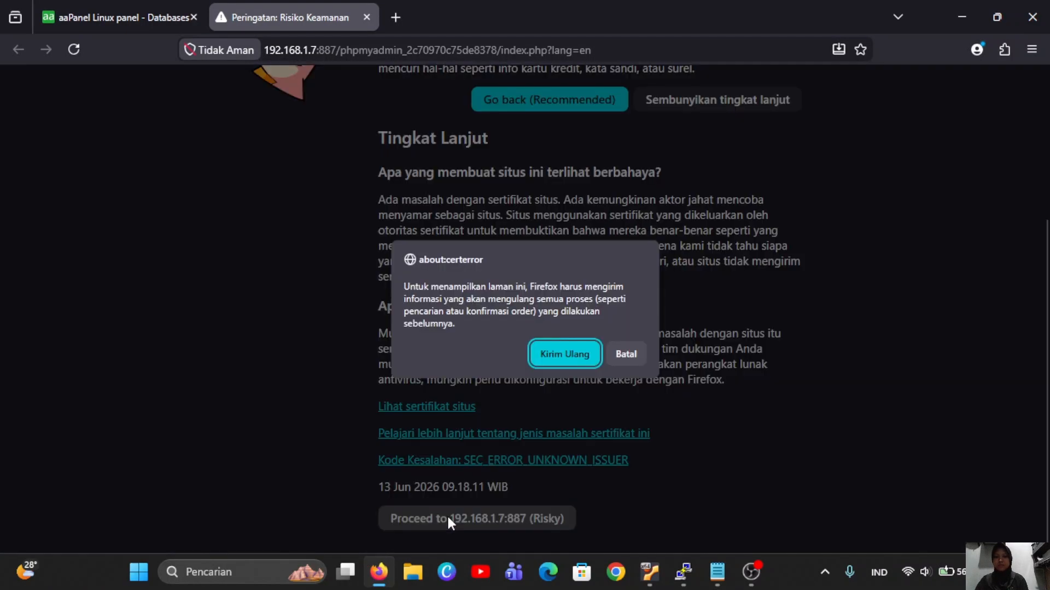
click(555, 348)
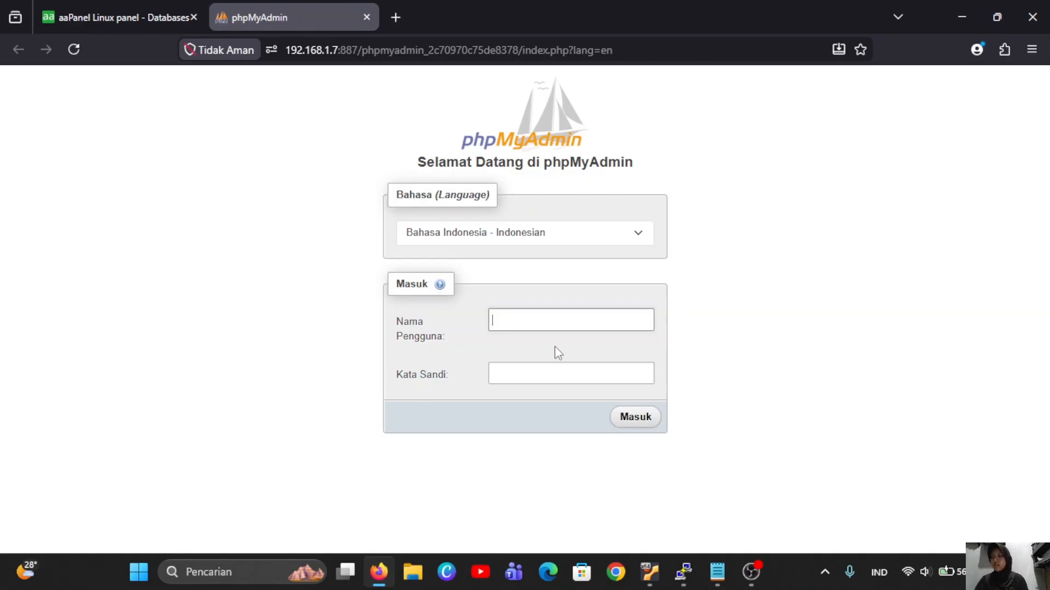
Log in to phpMyAdmin as root with the copied password, declining to save it.
click(516, 317)
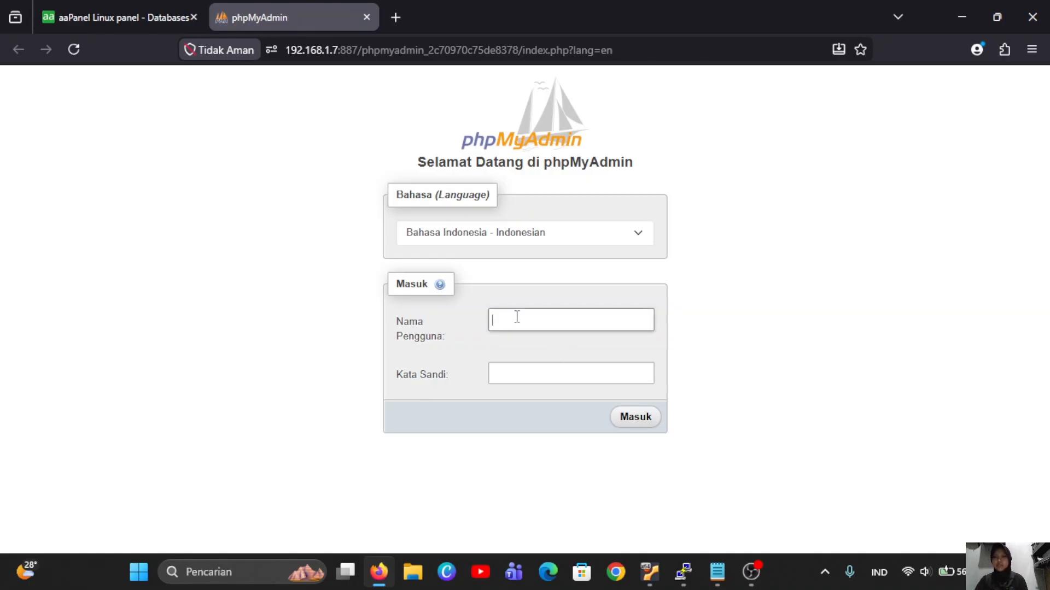
text(root)
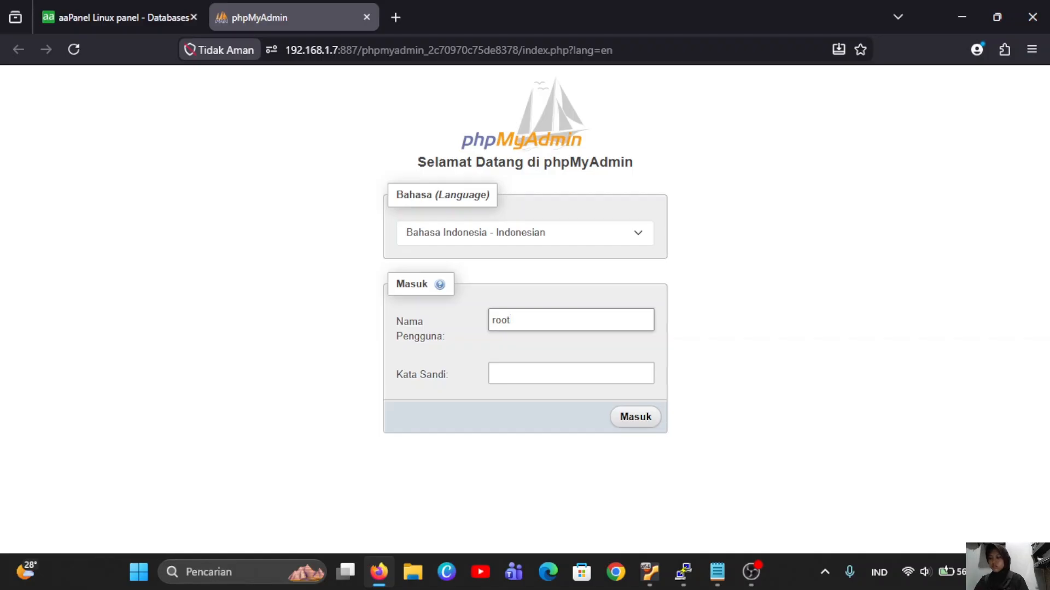
click(511, 372)
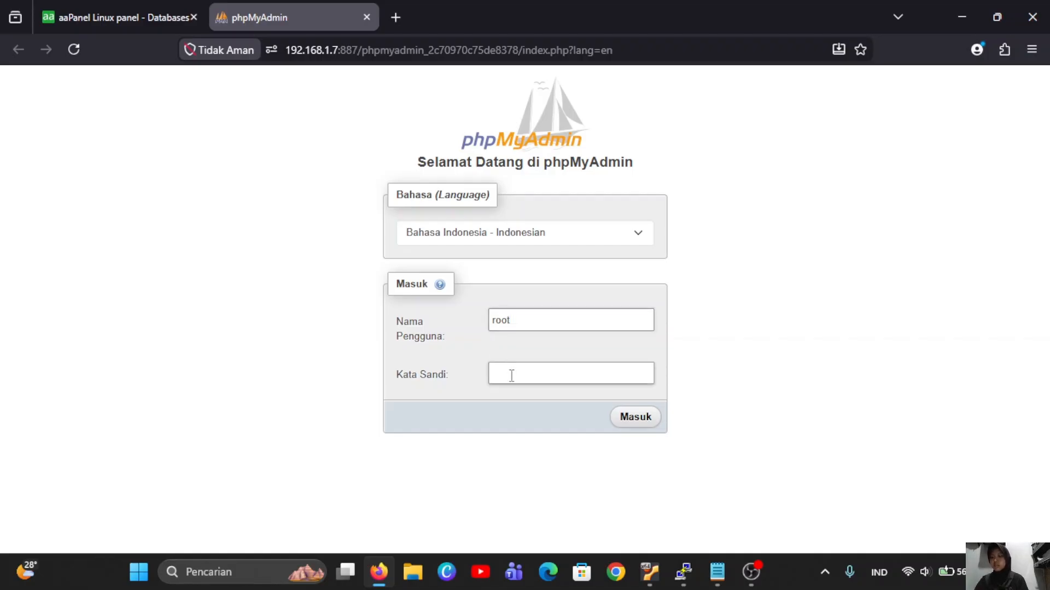
key(ctrl+v)
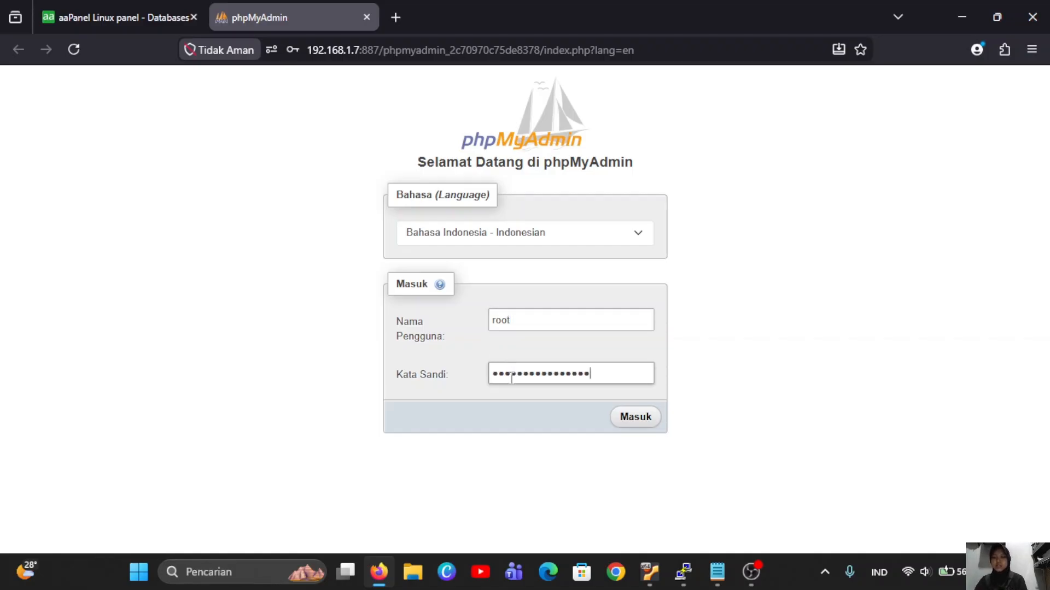
click(632, 420)
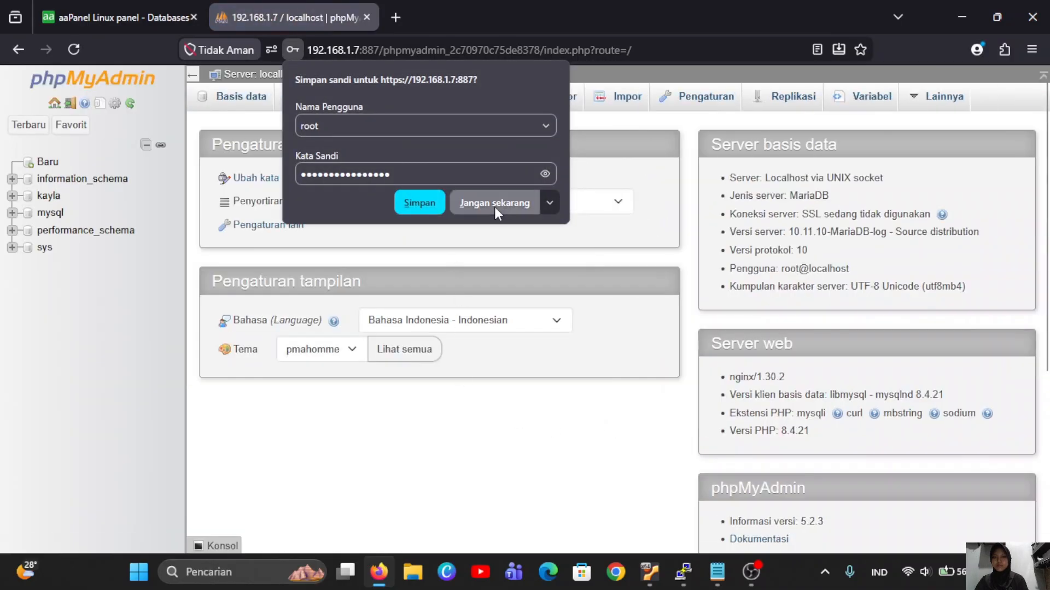
click(494, 206)
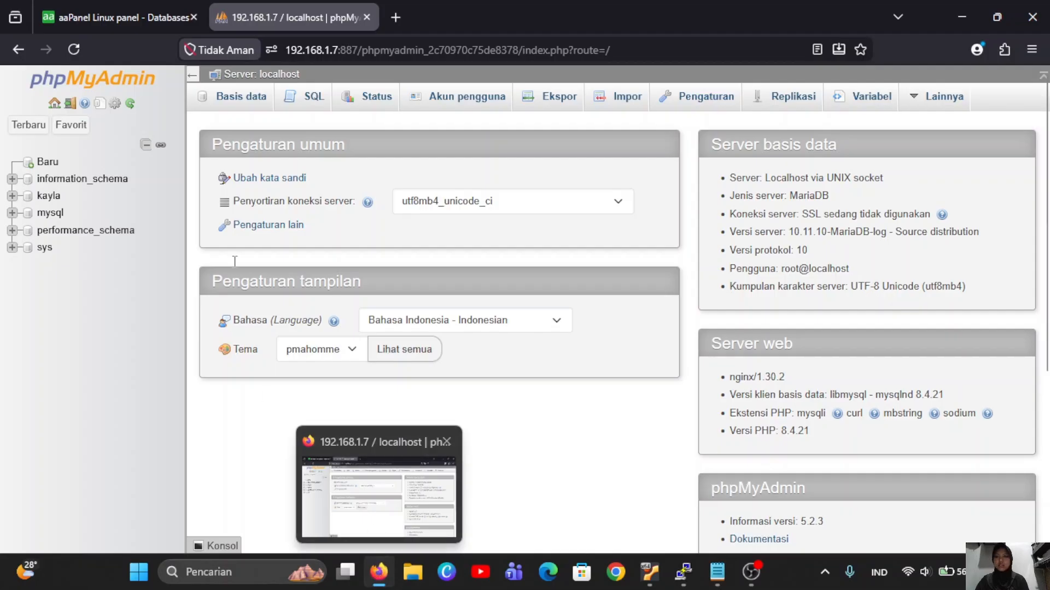
click(169, 18)
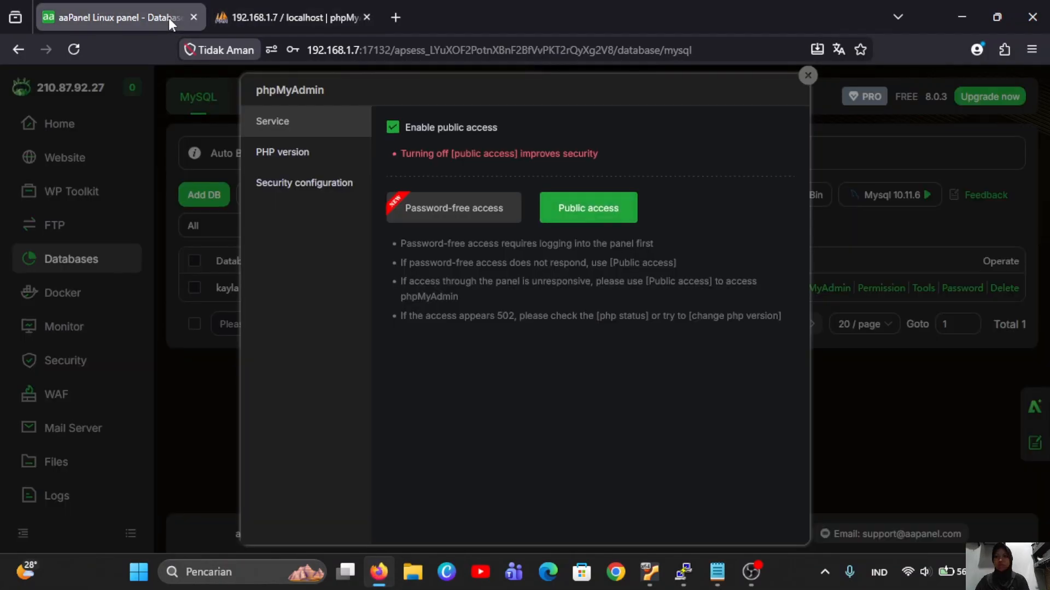
Create a folder 'apk ujian online' under www in the file manager and open it.
click(809, 76)
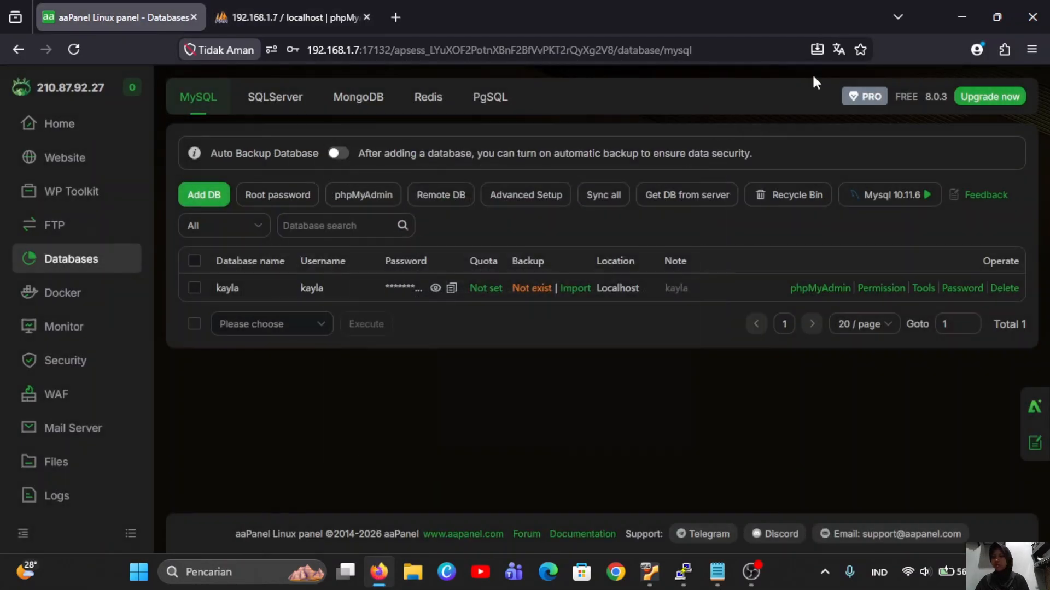
click(83, 464)
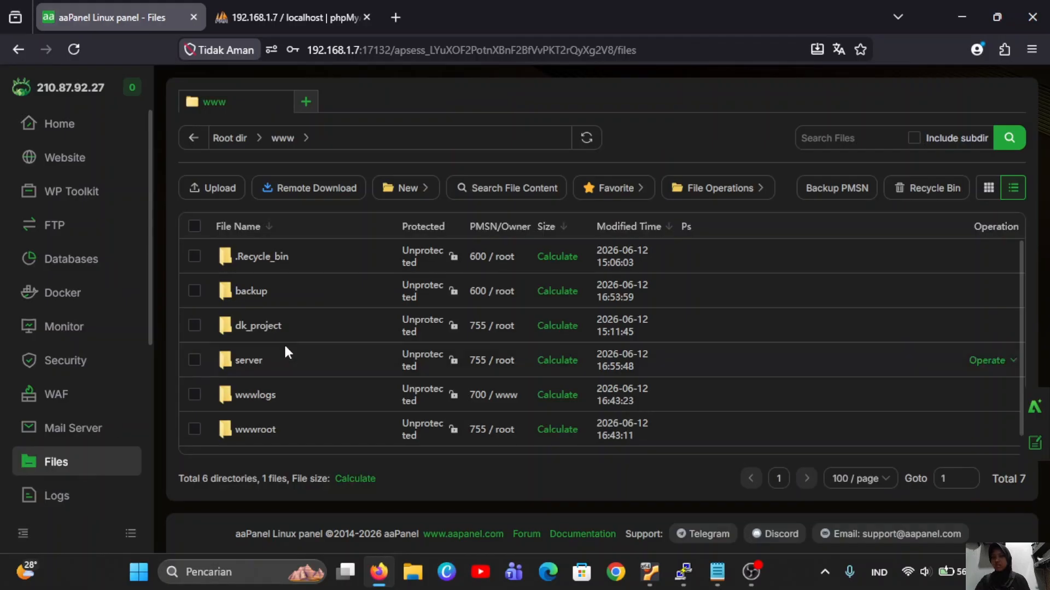
mouse_move(418, 191)
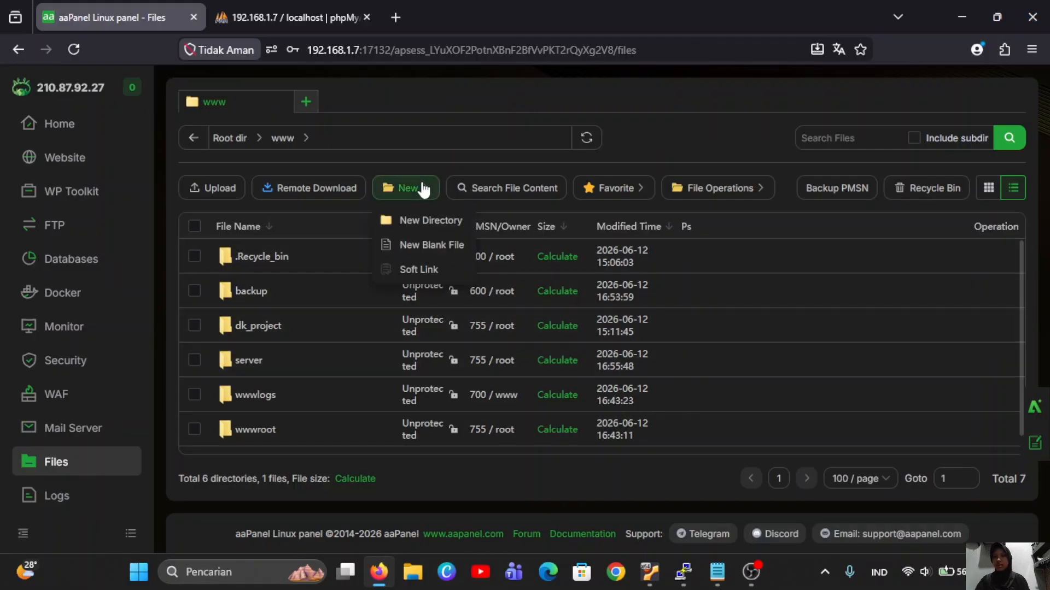
click(427, 220)
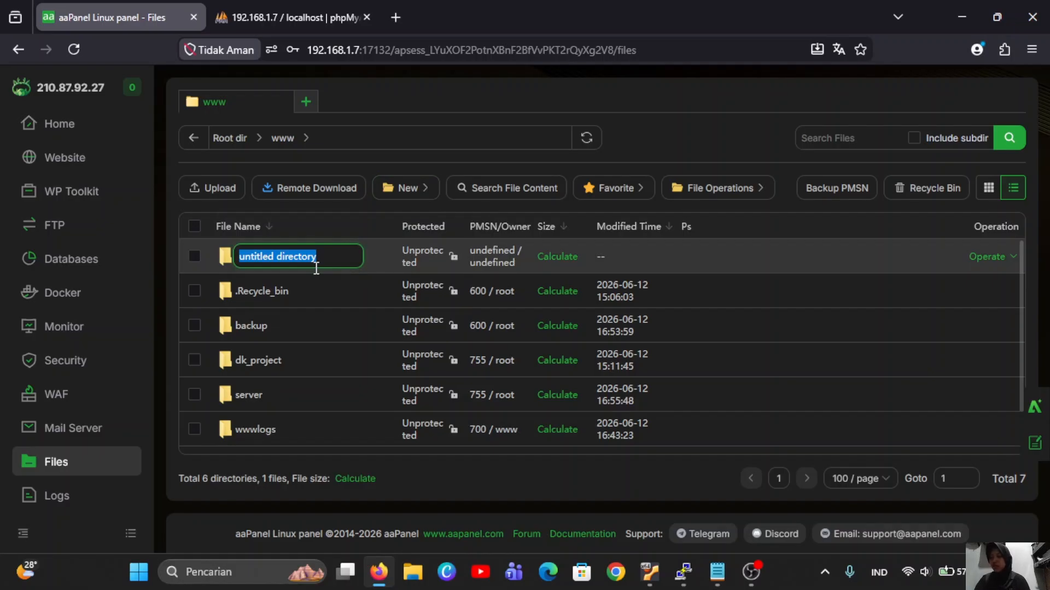
text(\)
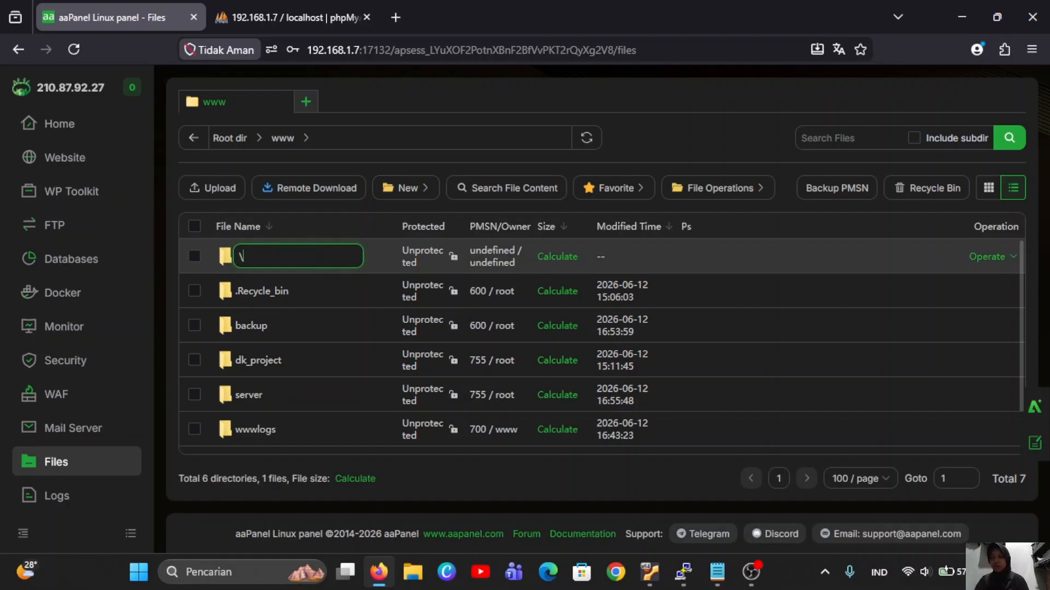
key(BackSpace)
text(apk ujian on)
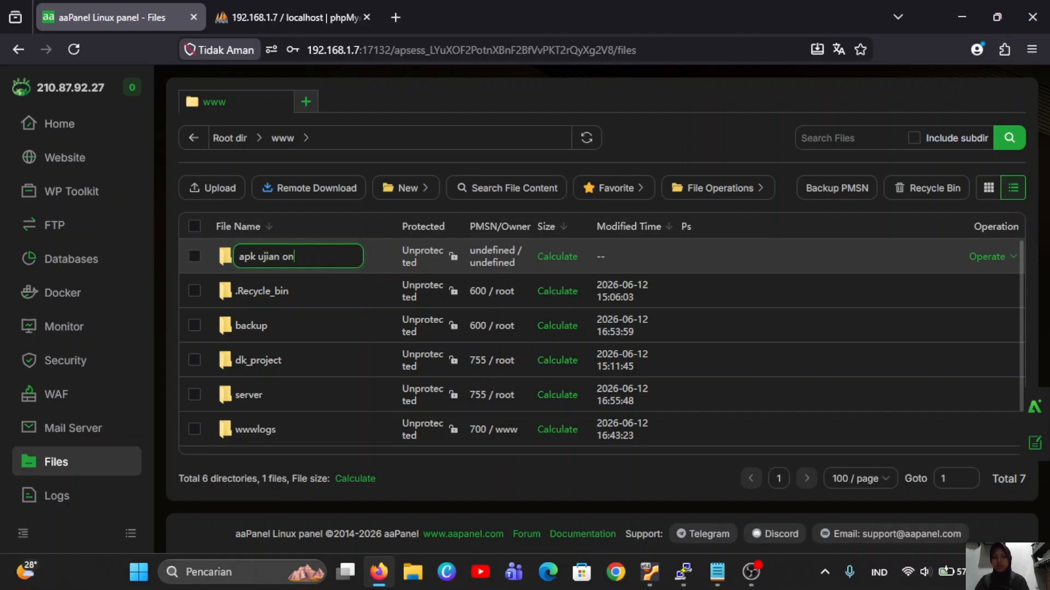
text(line)
scroll(349, 409, down, 1)
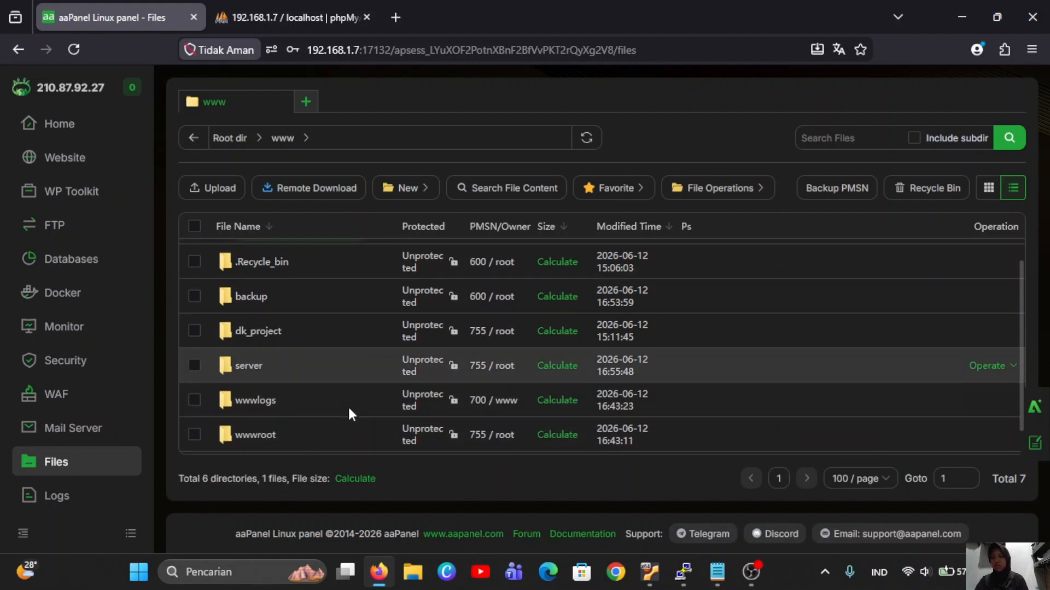
scroll(348, 405, up, 1)
click(362, 386)
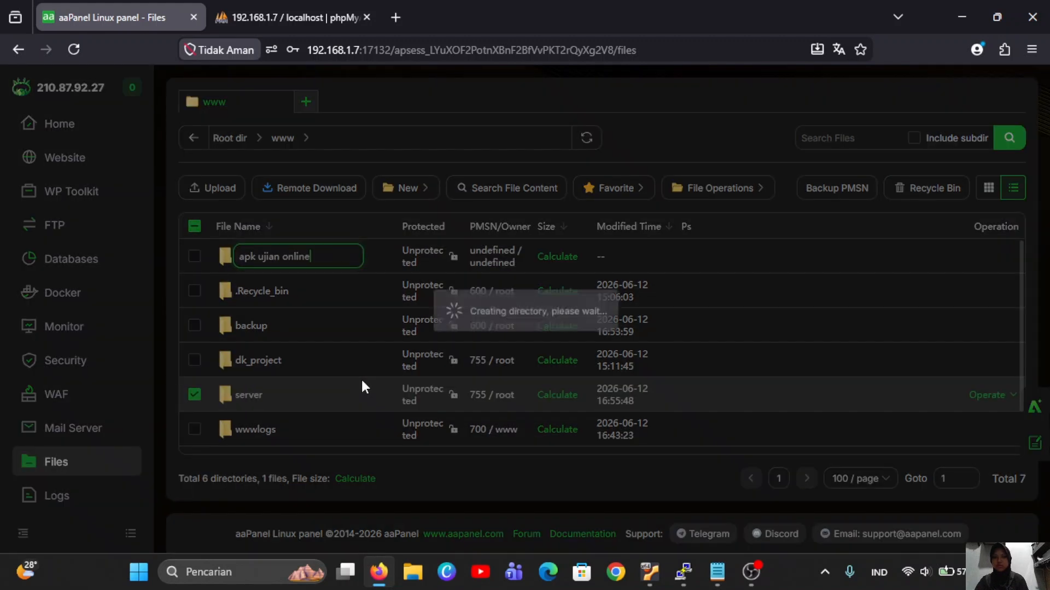
scroll(372, 348, down, 1)
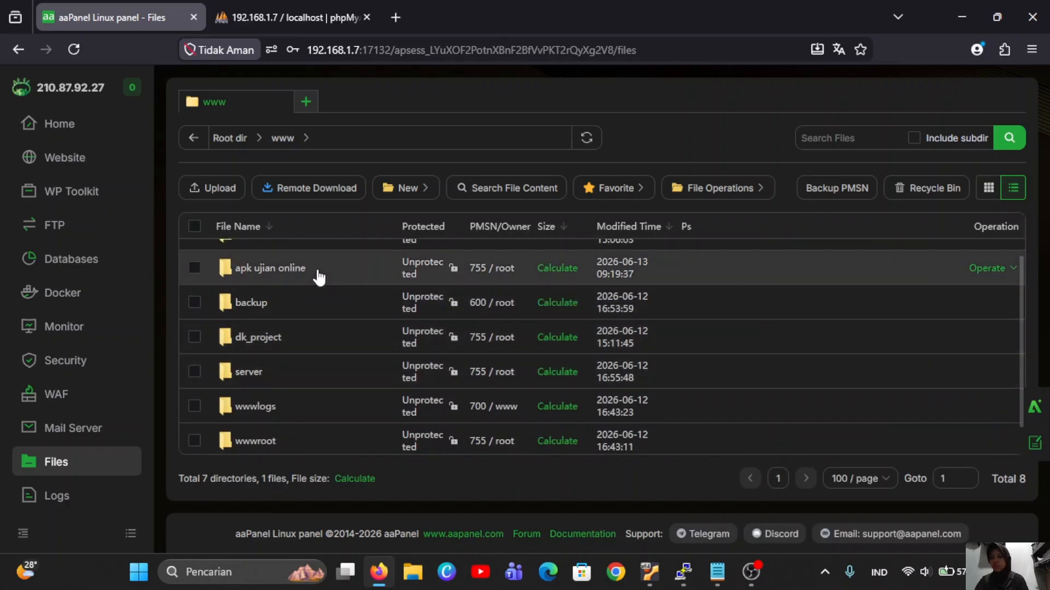
double_click(318, 271)
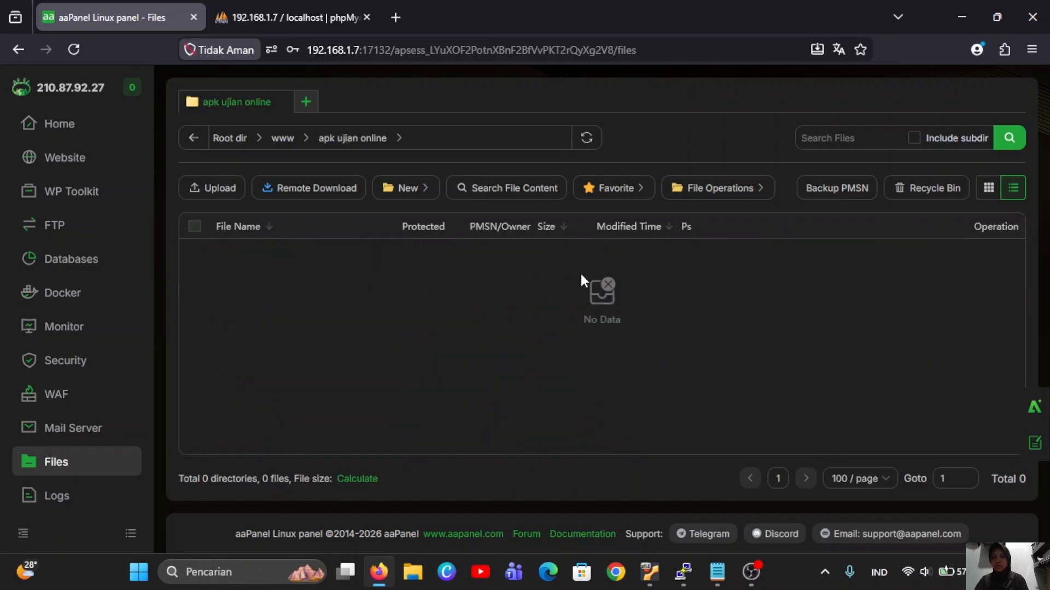
Upload aplikasi-ujian-online-zyacbt-2024-04-29.7z from the Unduhan folder into this folder.
click(211, 191)
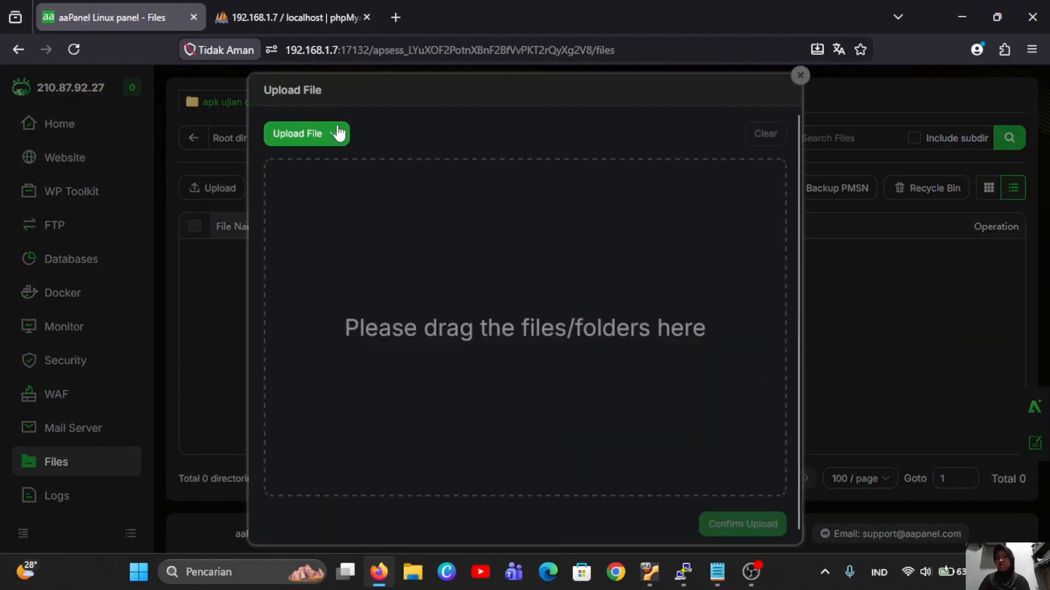
mouse_move(339, 133)
click(314, 162)
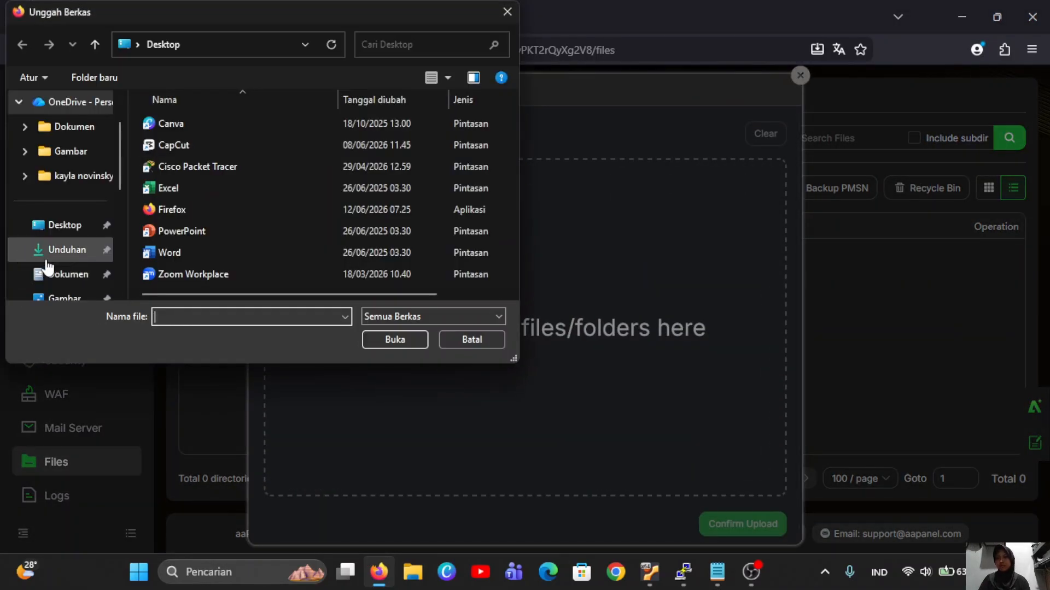
click(64, 249)
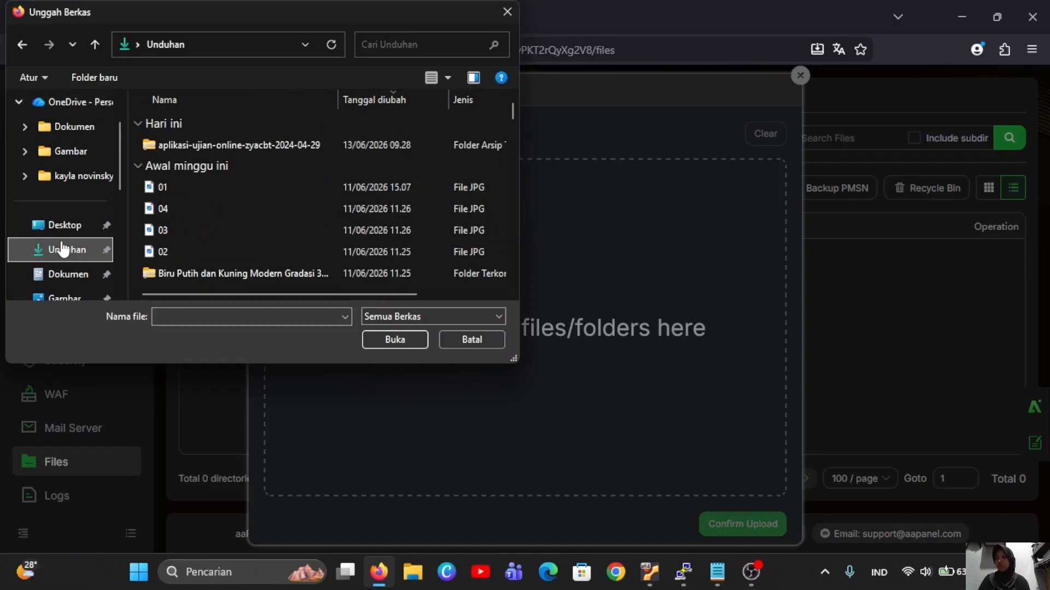
click(168, 145)
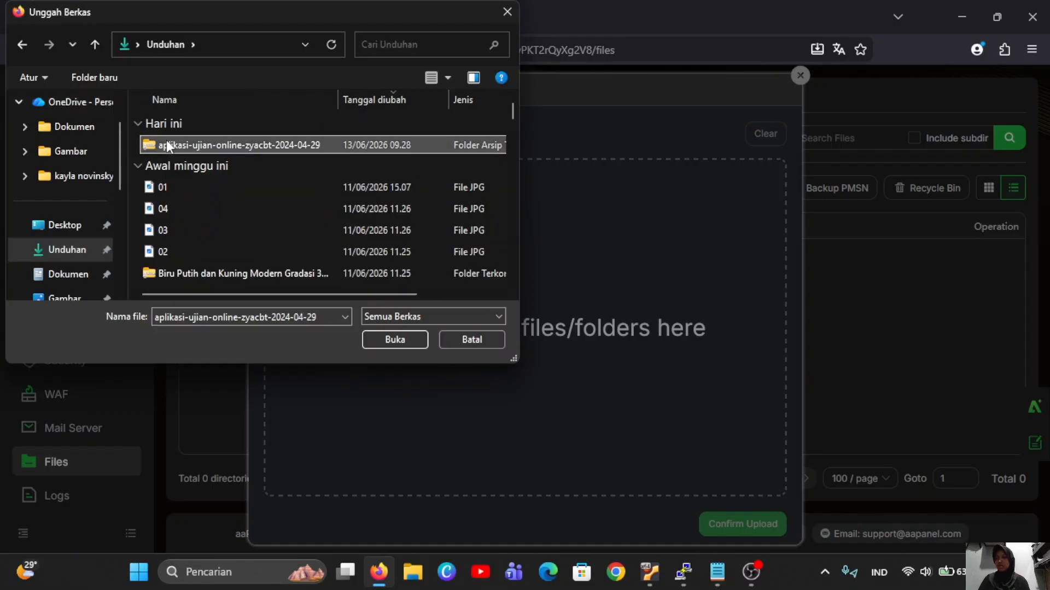
click(383, 335)
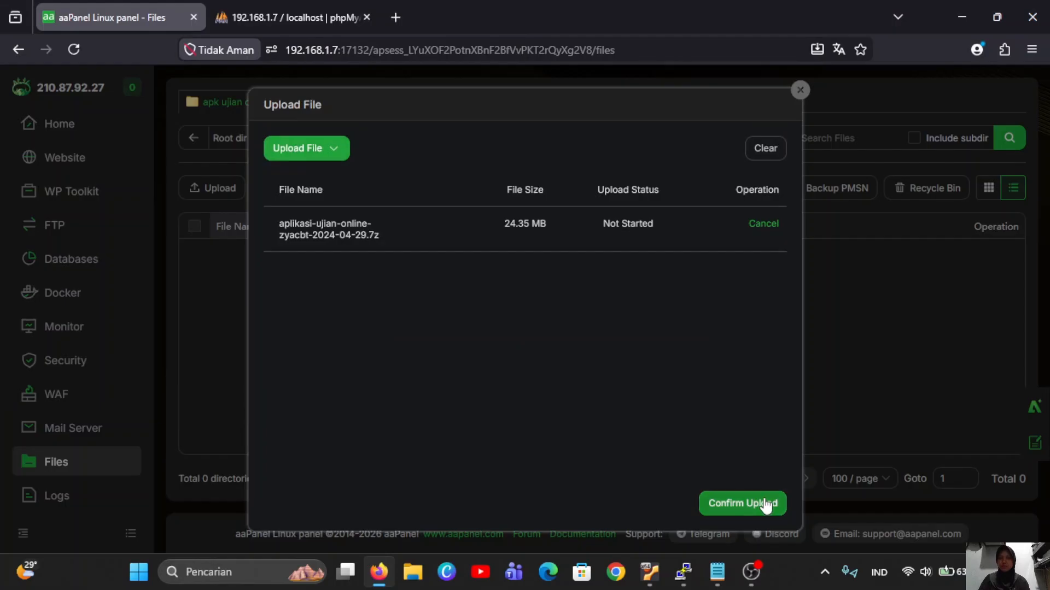
click(766, 504)
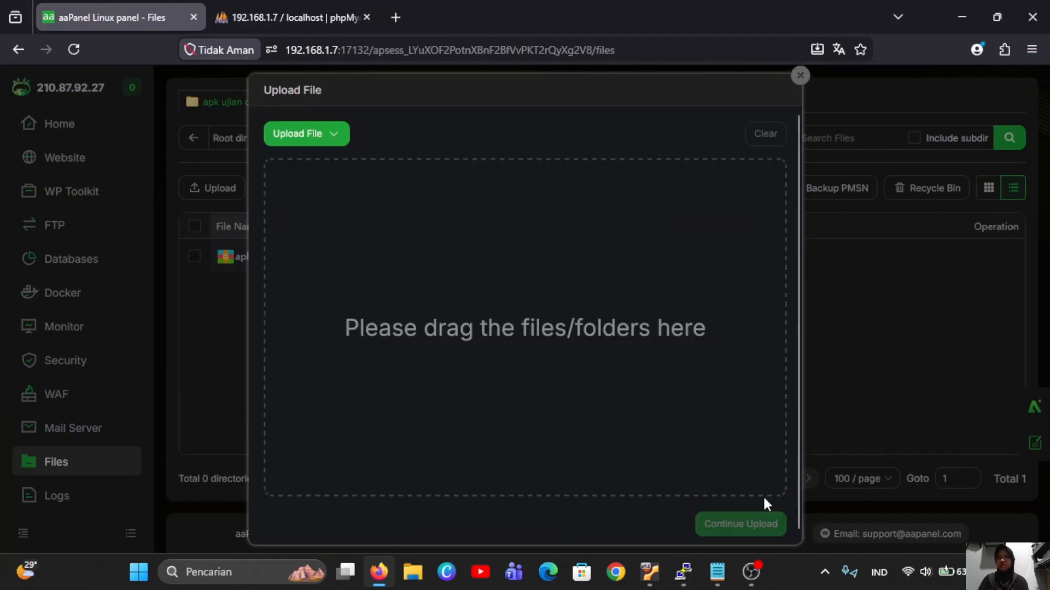
click(800, 76)
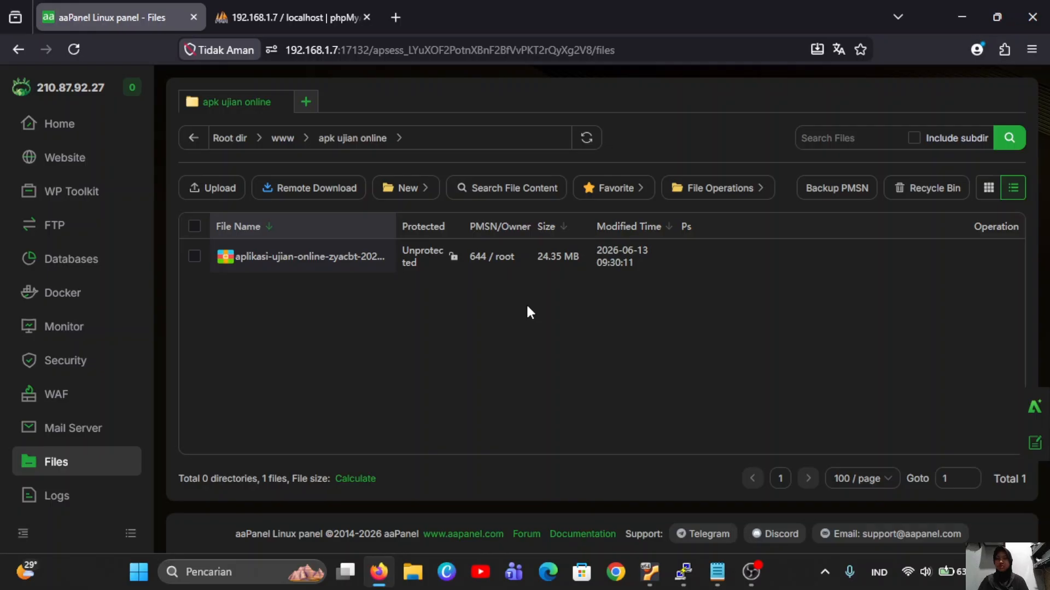
Start a new site with domain 192.168.1.7 and description 'website'.
click(97, 169)
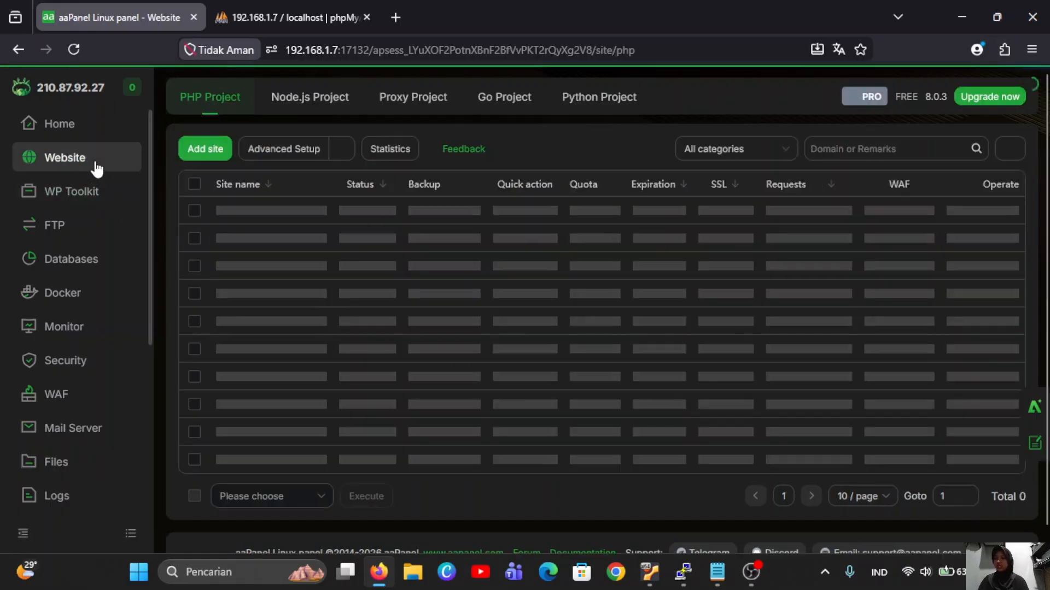
click(214, 151)
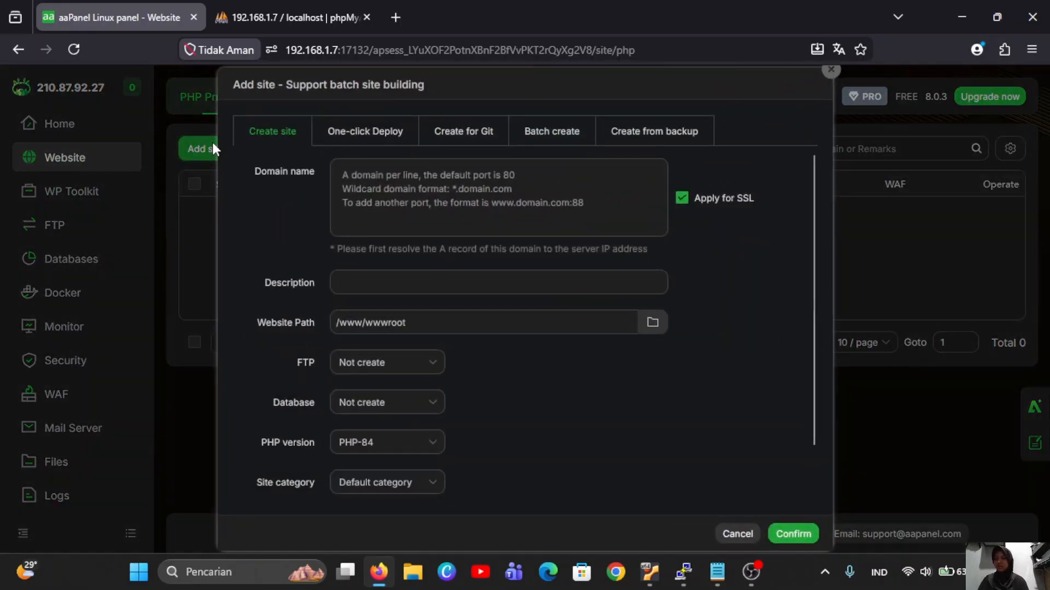
click(395, 207)
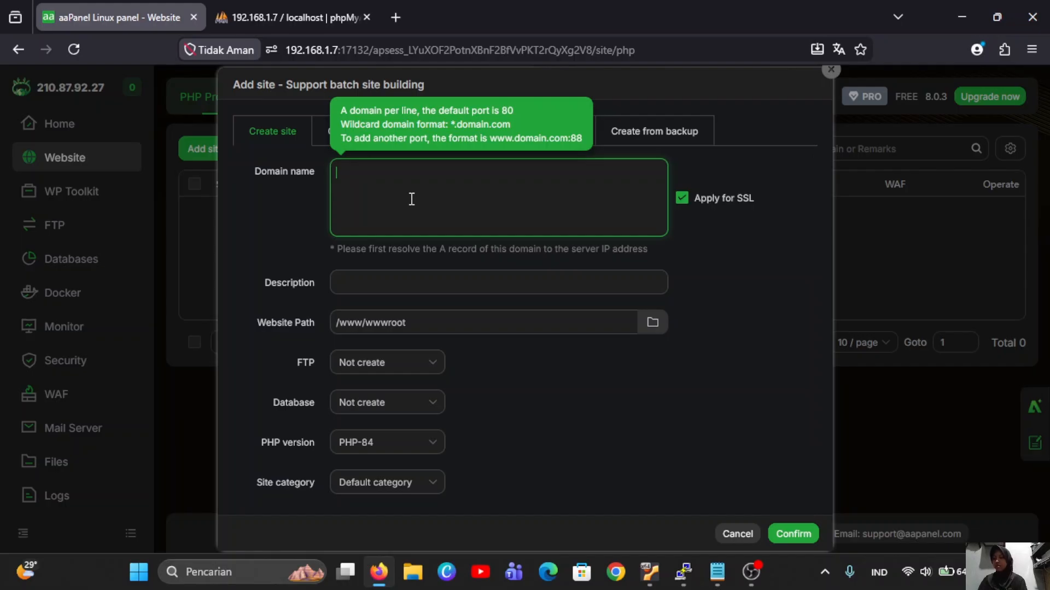
text(19)
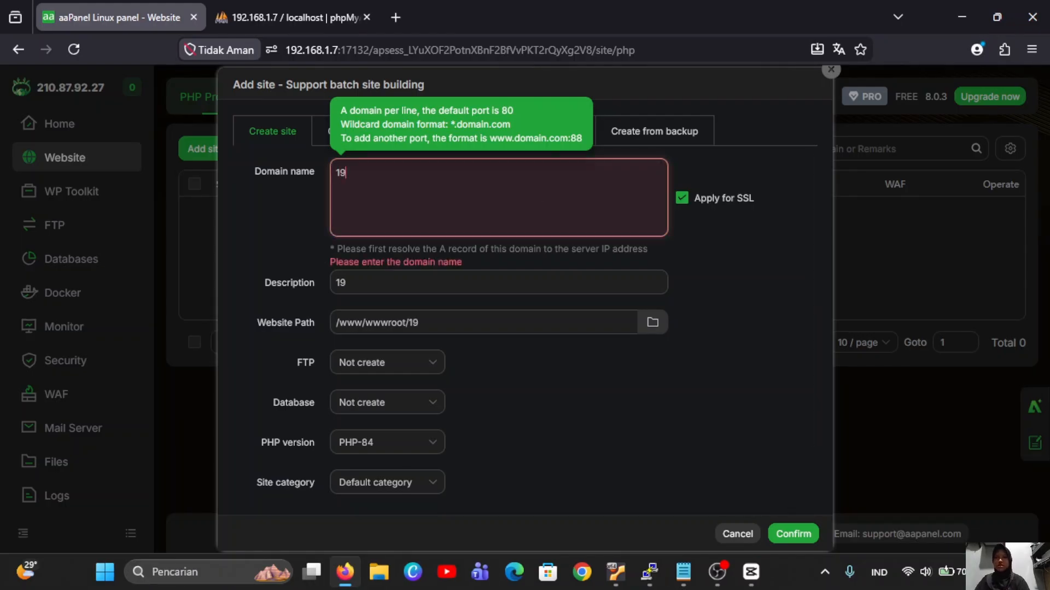
text(2)
key(BackSpace)
text(2.168.1)
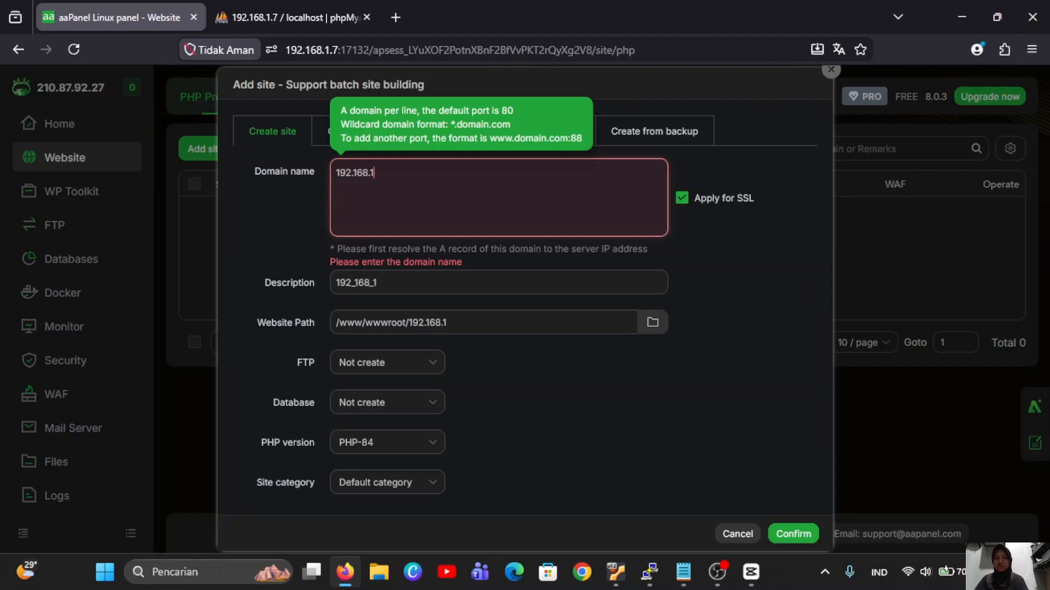
text(.7)
click(475, 285)
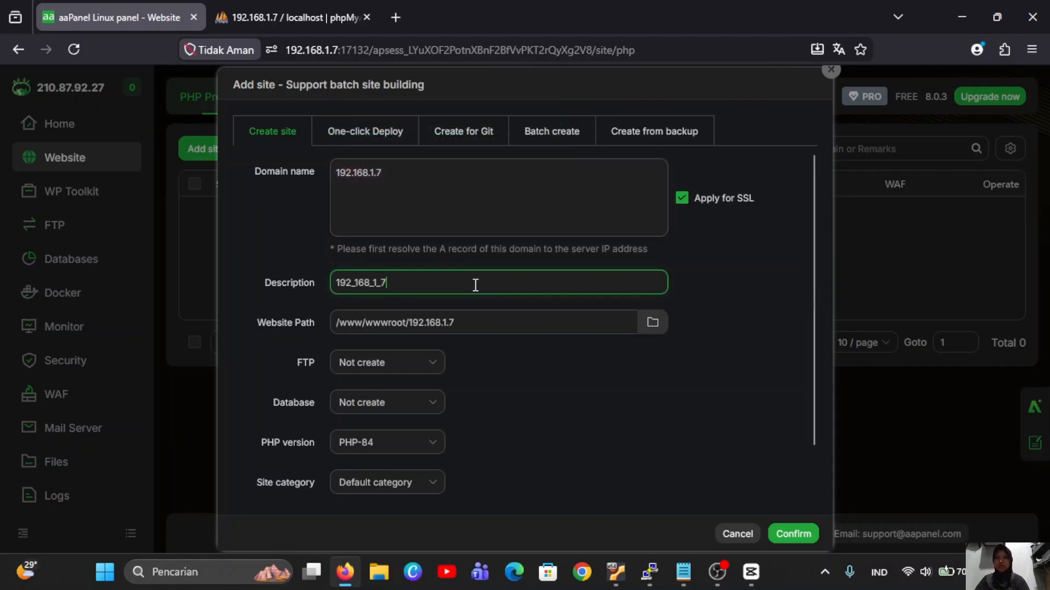
key(BackSpace)
key(BackSpace)
key(BackSpace)
key(BackSpace)
key(BackSpace)
key(BackSpace)
key(BackSpace)
key(BackSpace)
key(BackSpace)
key(BackSpace)
key(BackSpace)
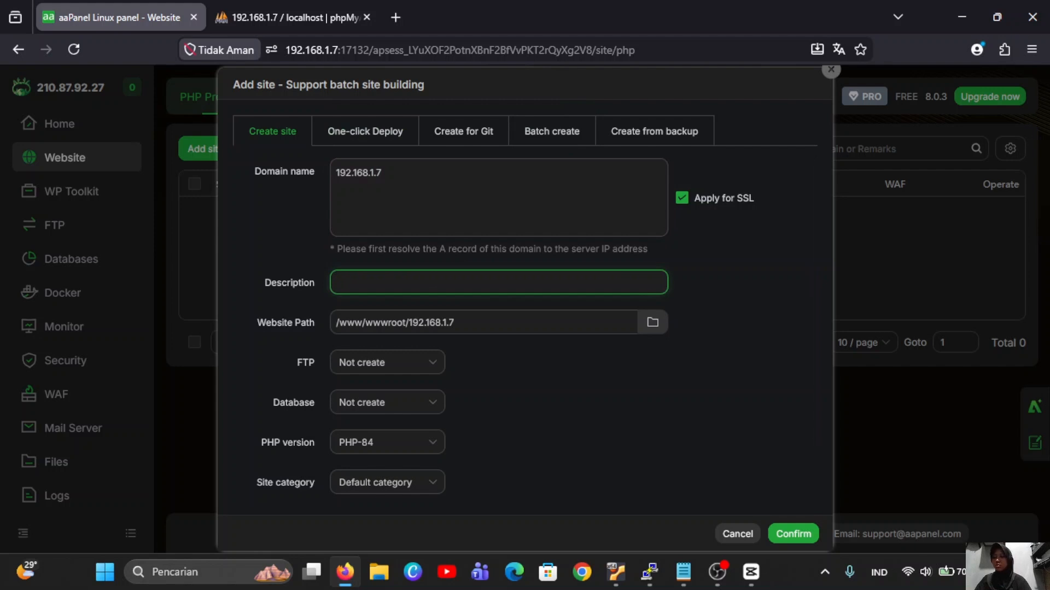
text(website)
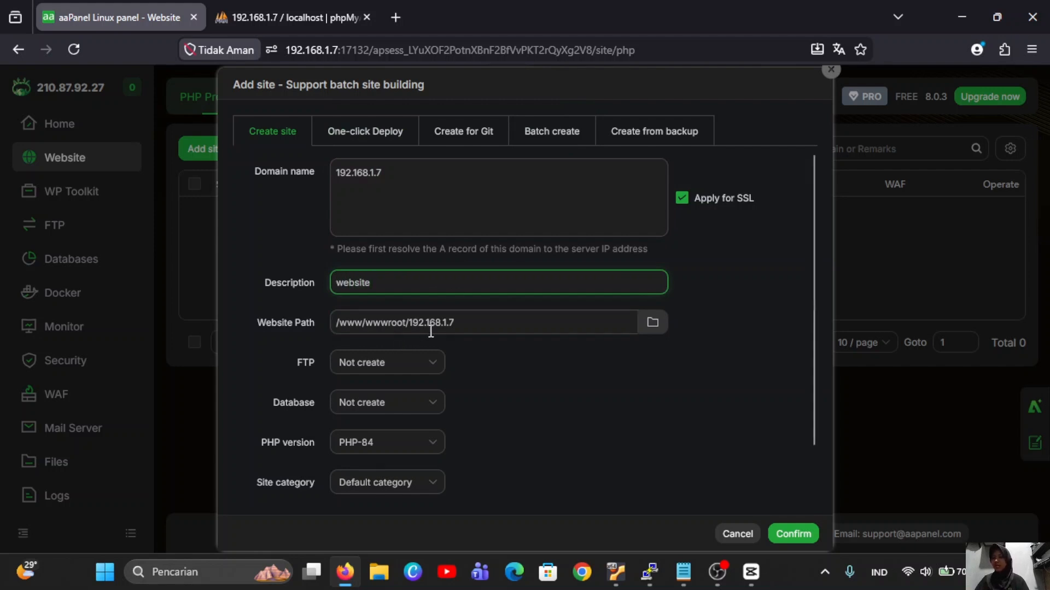
Set the website root to /apk ujian and create the PHP site.
click(659, 322)
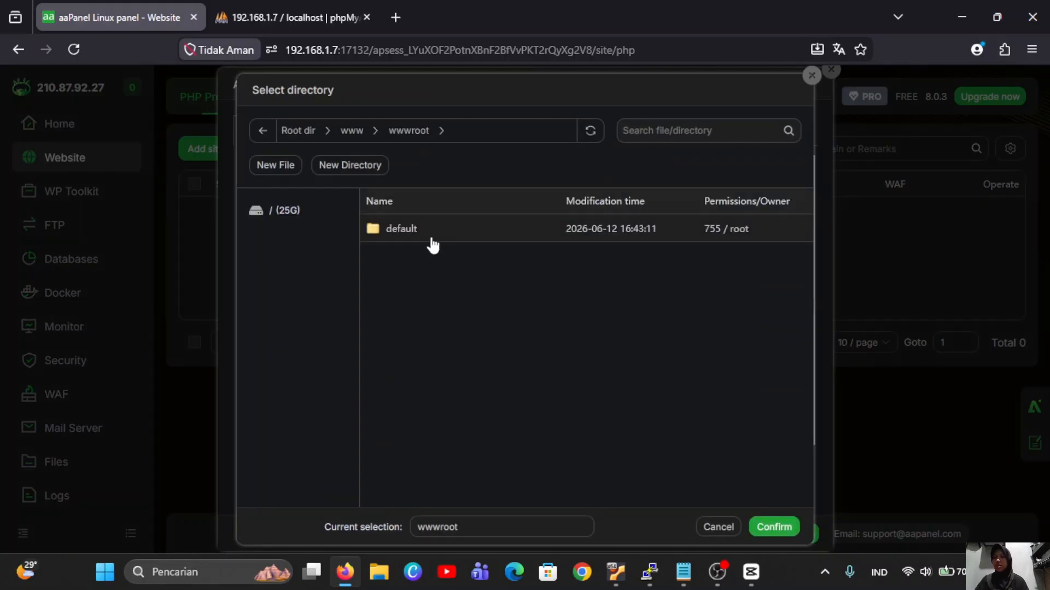
click(288, 211)
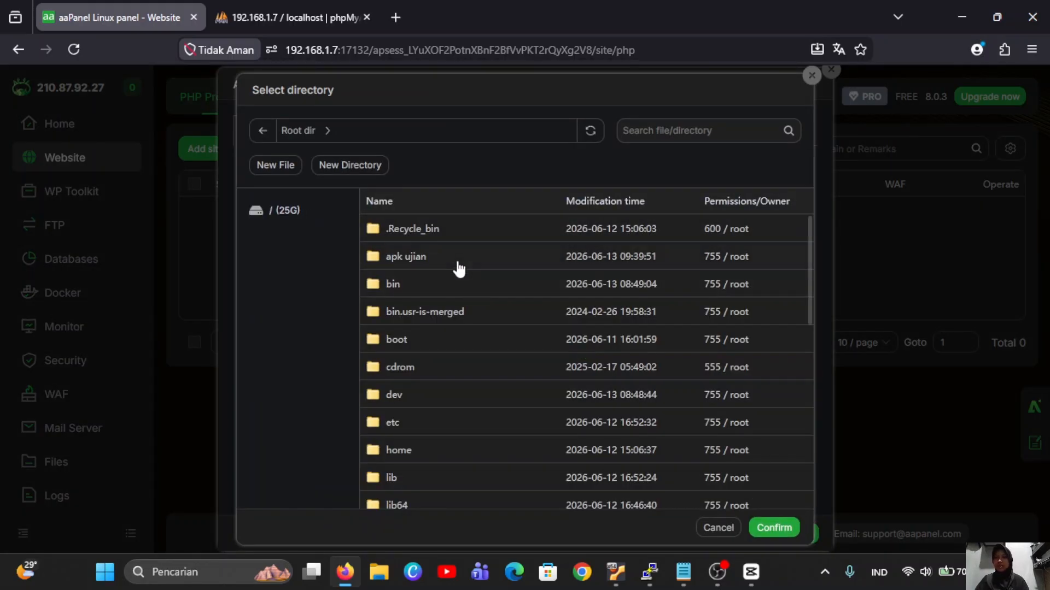
click(459, 266)
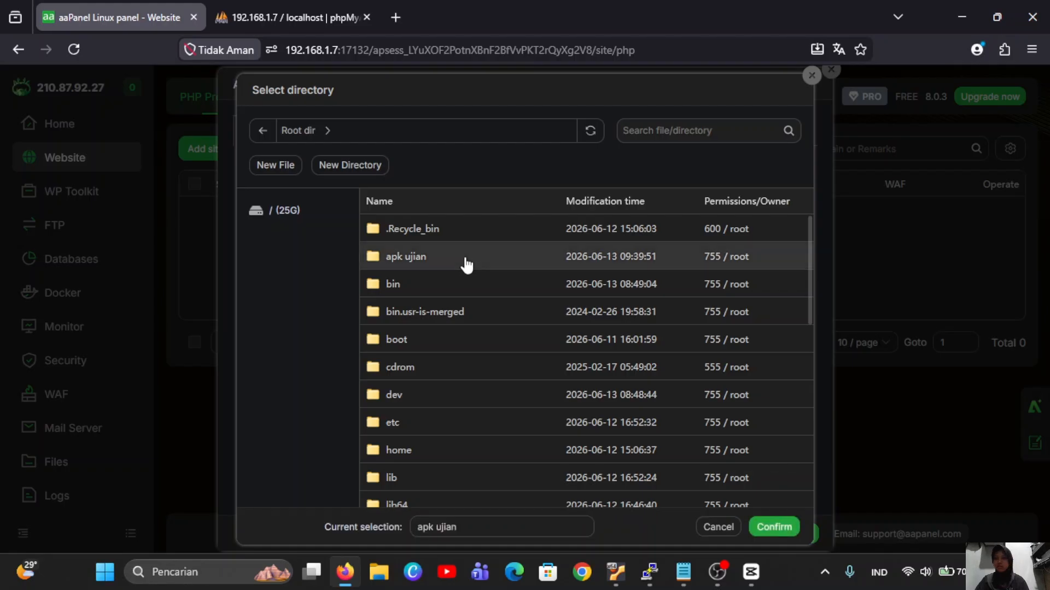
click(774, 527)
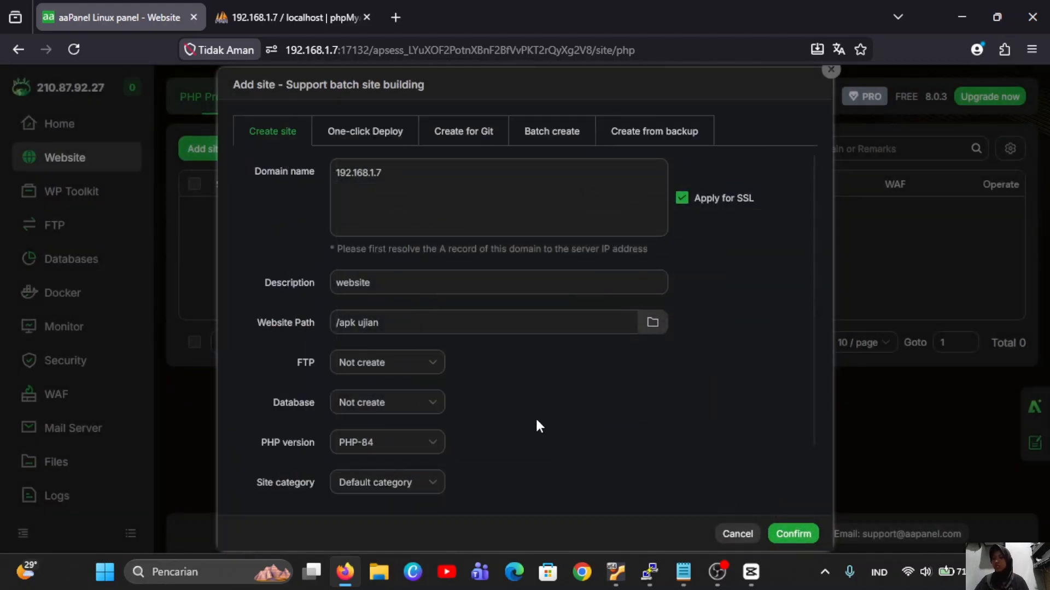
scroll(536, 421, down, 1)
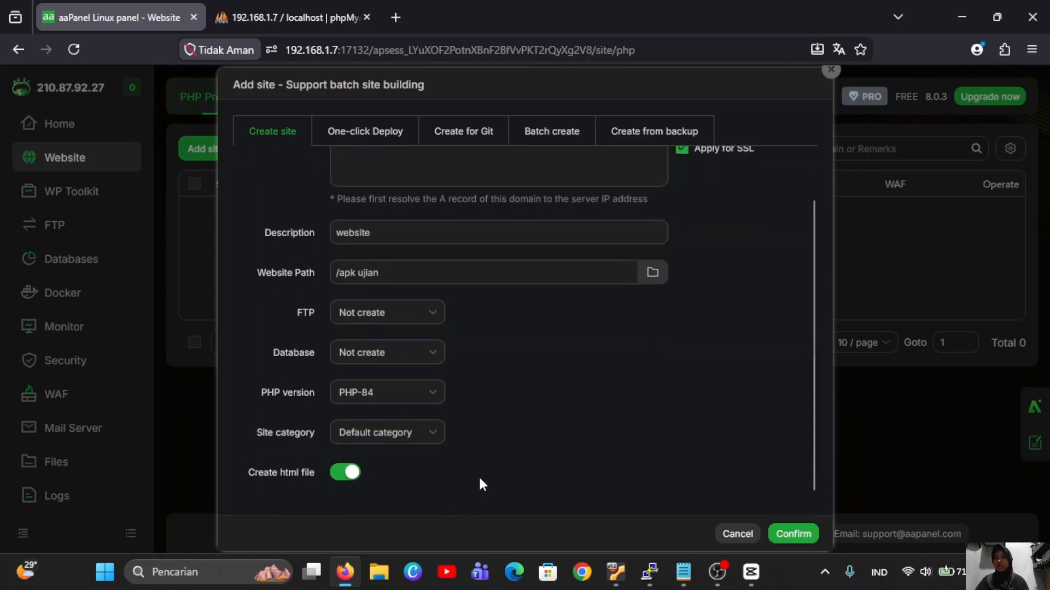
click(790, 535)
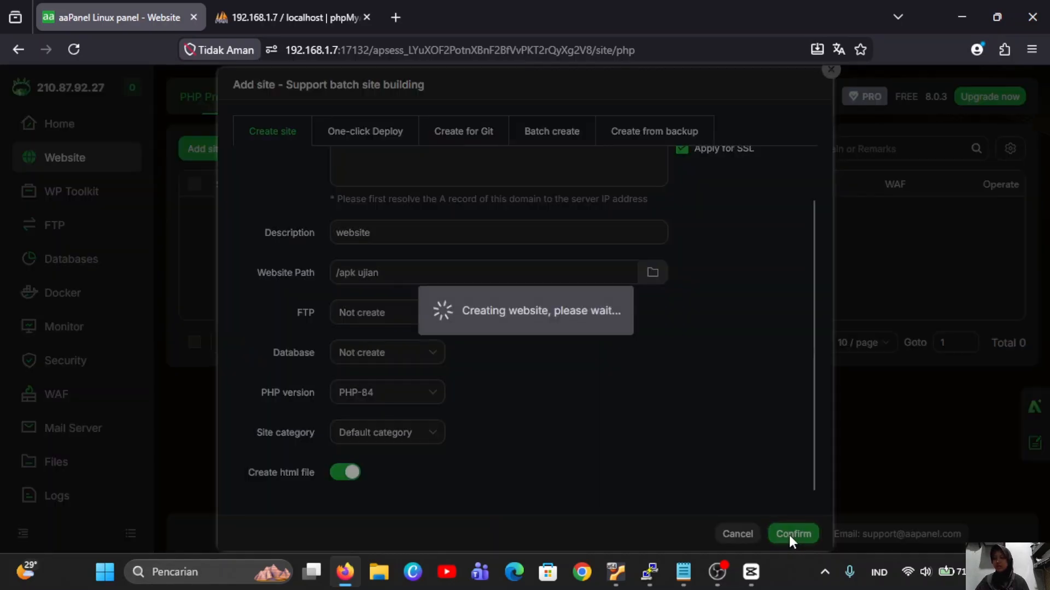